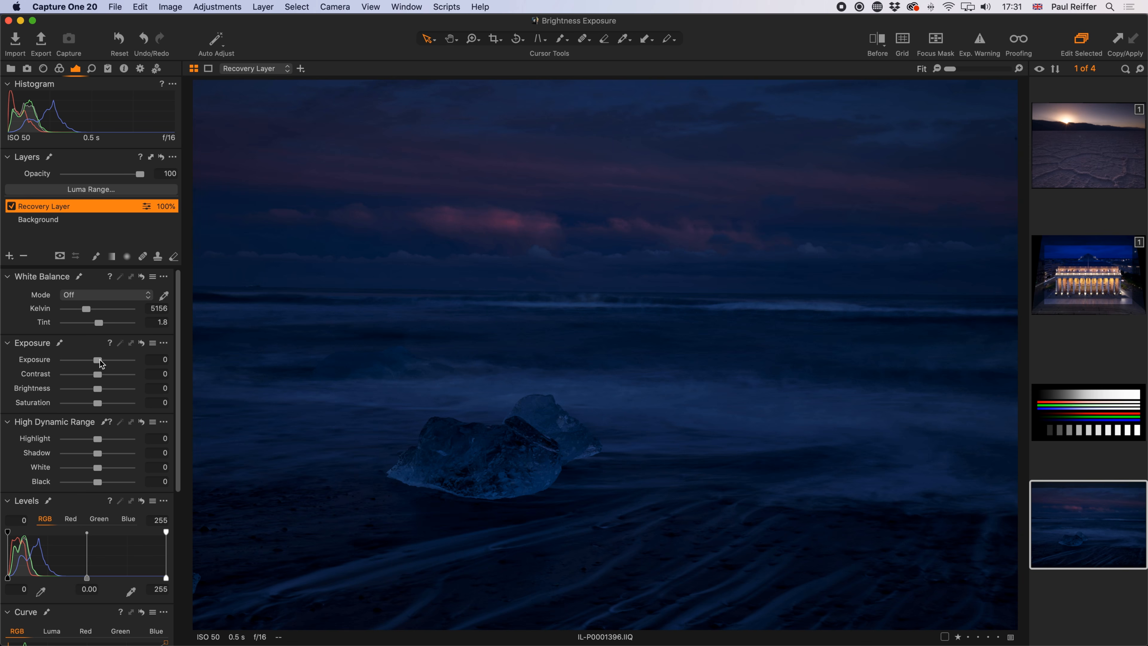
Set the Recovery Layer's exposure to 1.0 on the dark ice beach photo
drag(100, 363, 107, 363)
click(153, 359)
text(1.0)
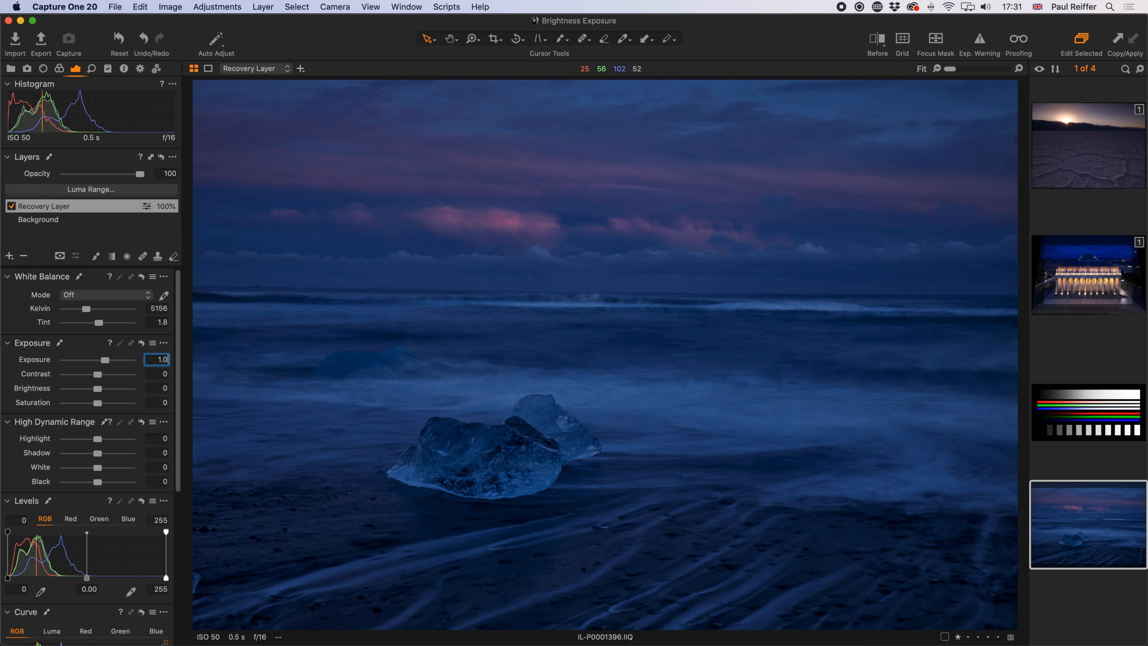
key(Return)
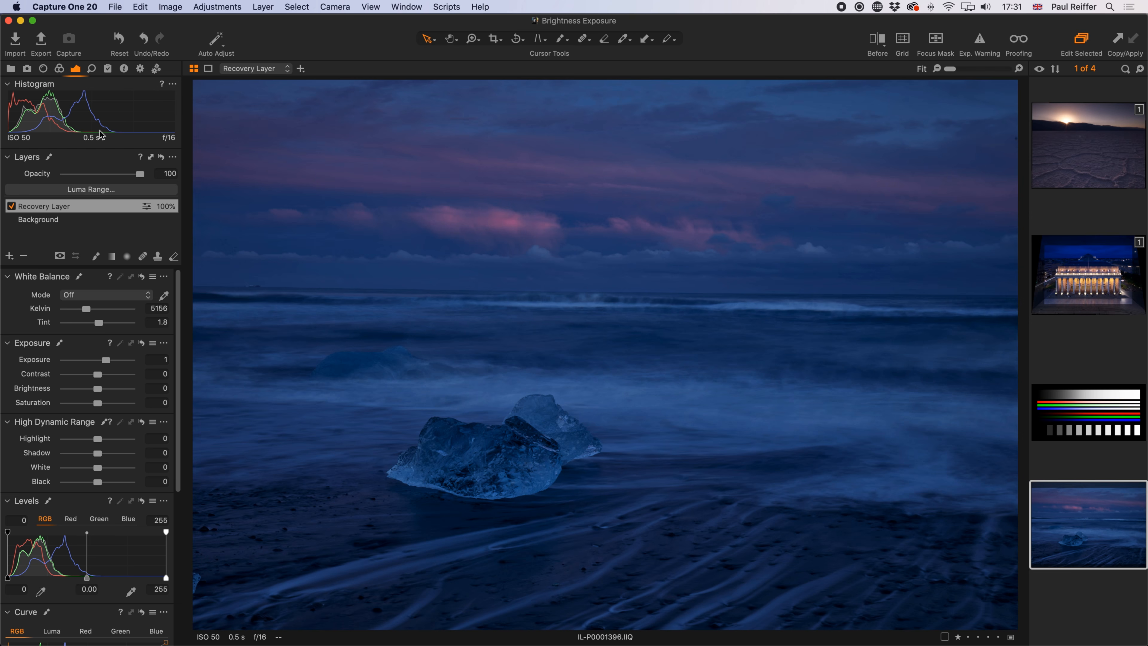
Raise the Recovery Layer's exposure to 2
click(158, 359)
text(2)
key(Return)
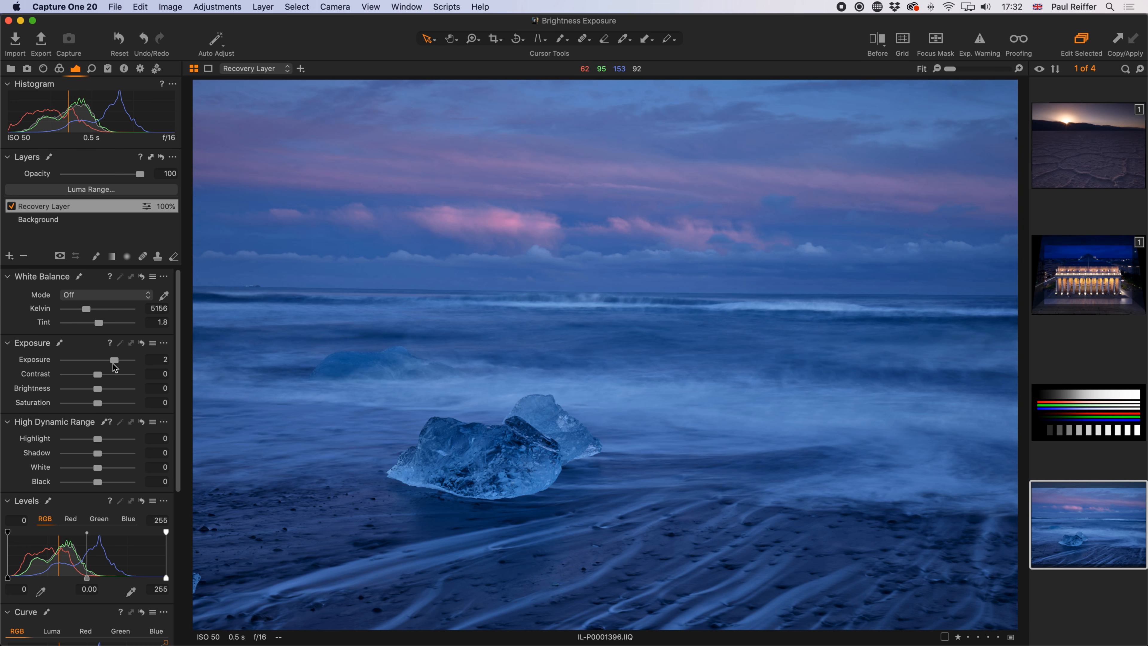
Raise the Recovery Layer's exposure further to 3
drag(114, 360, 117, 360)
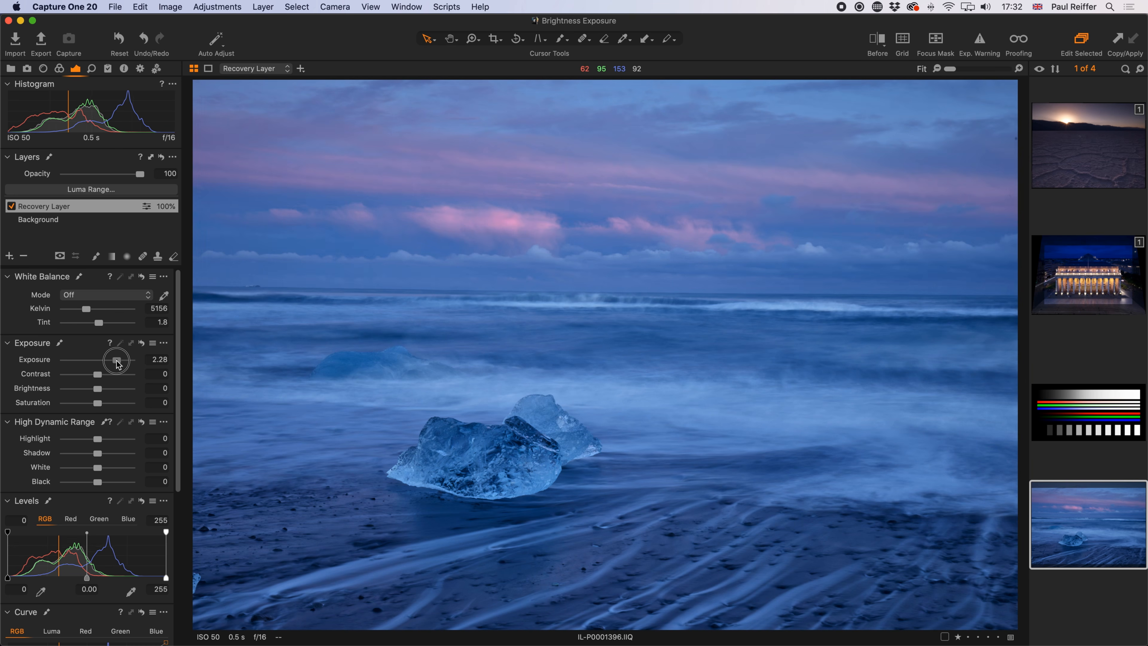
click(150, 358)
text(3)
key(Tab)
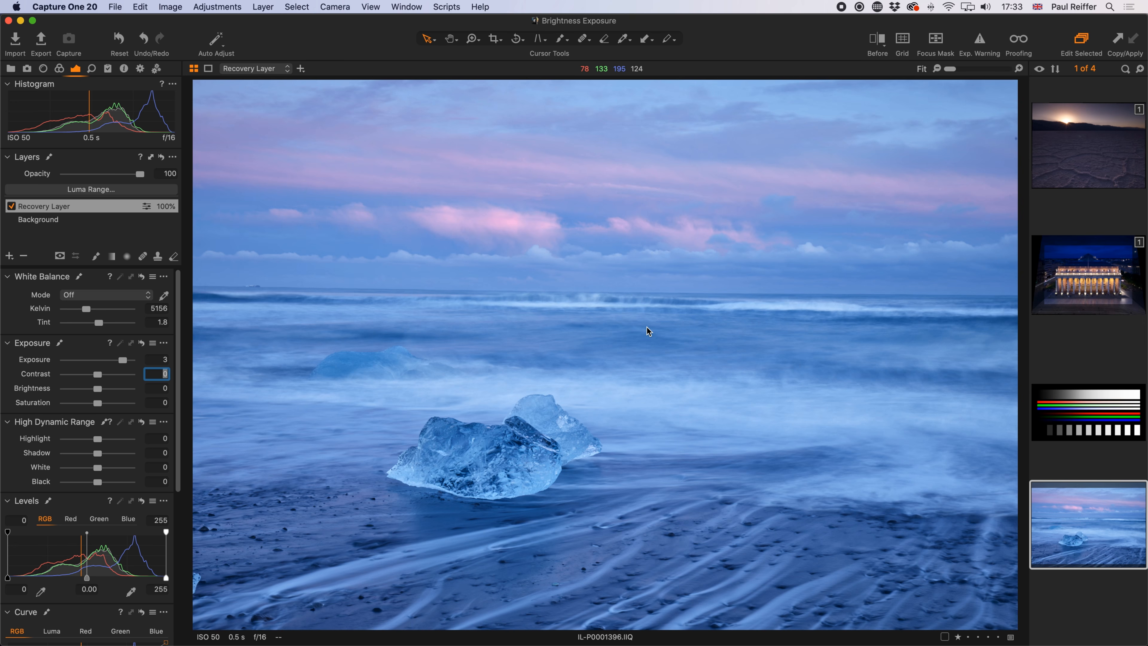
Reset the Recovery Layer's exposure and raise it again to about 2.79
double_click(123, 360)
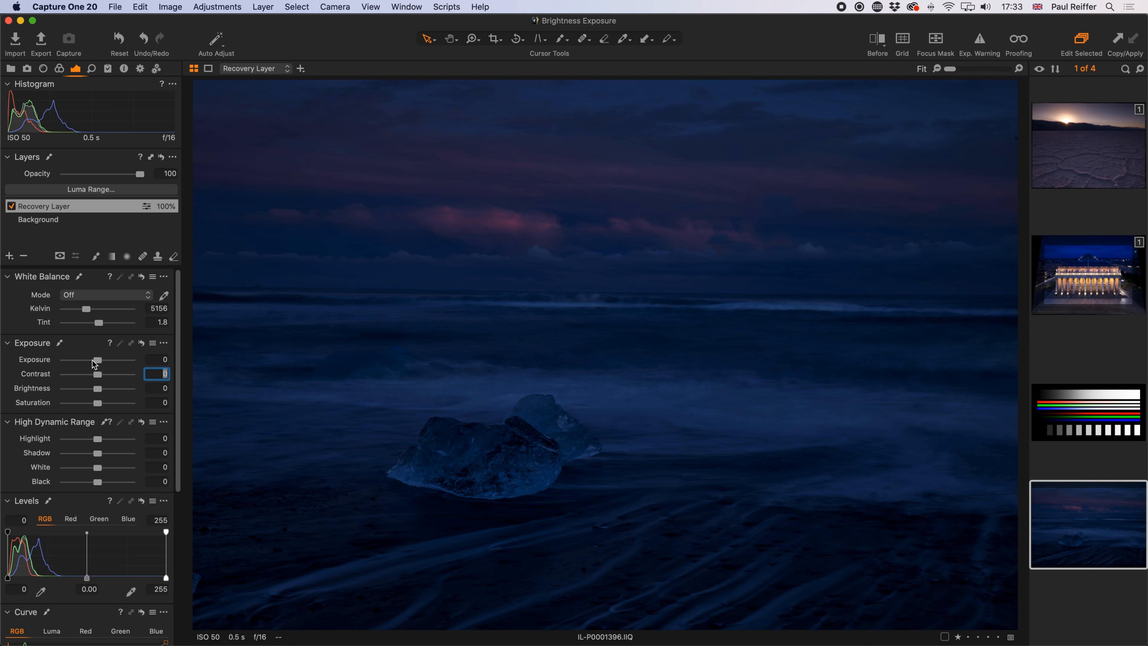
drag(97, 361, 121, 364)
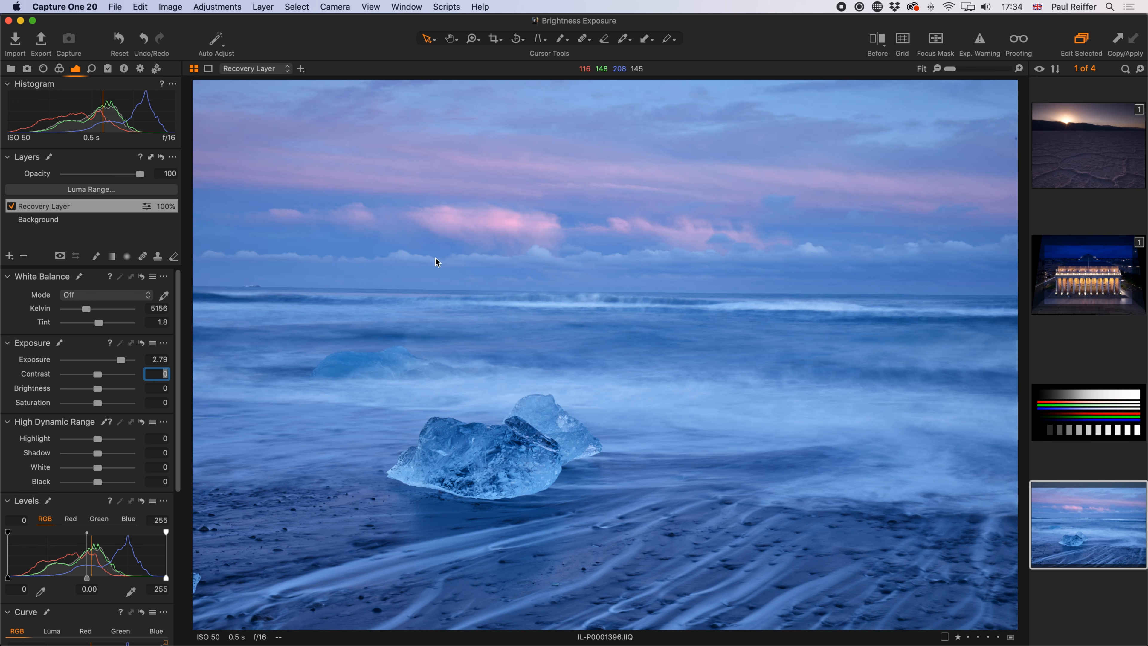
Select the night photo of the illuminated theatre and check the exposure warning settings in the preferences
click(1089, 289)
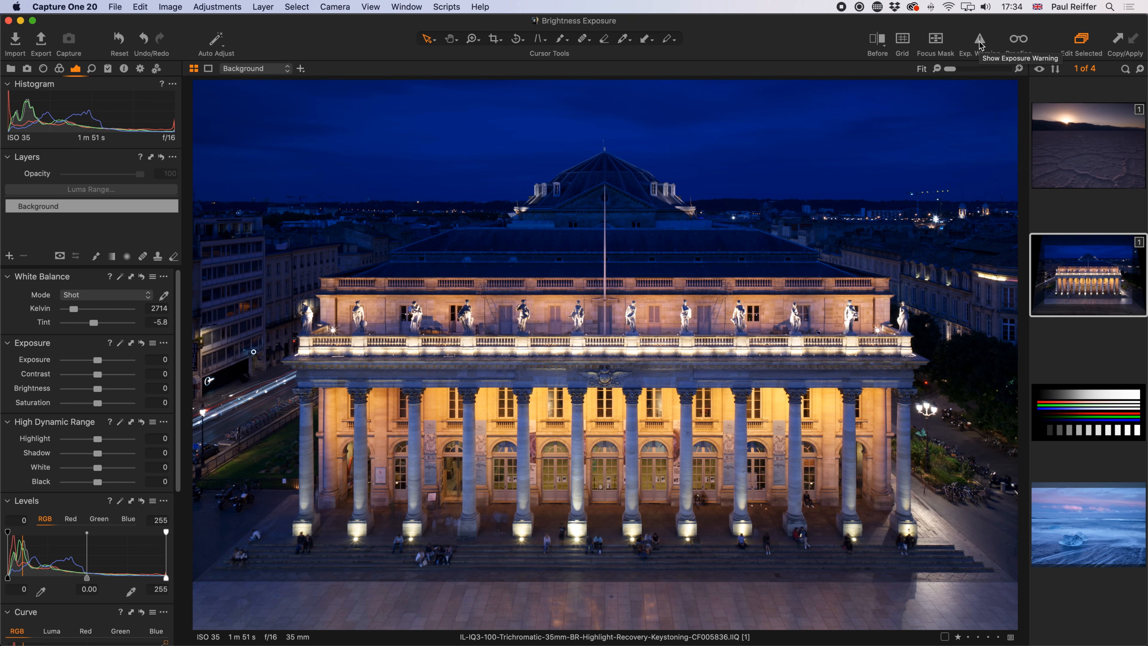
click(92, 8)
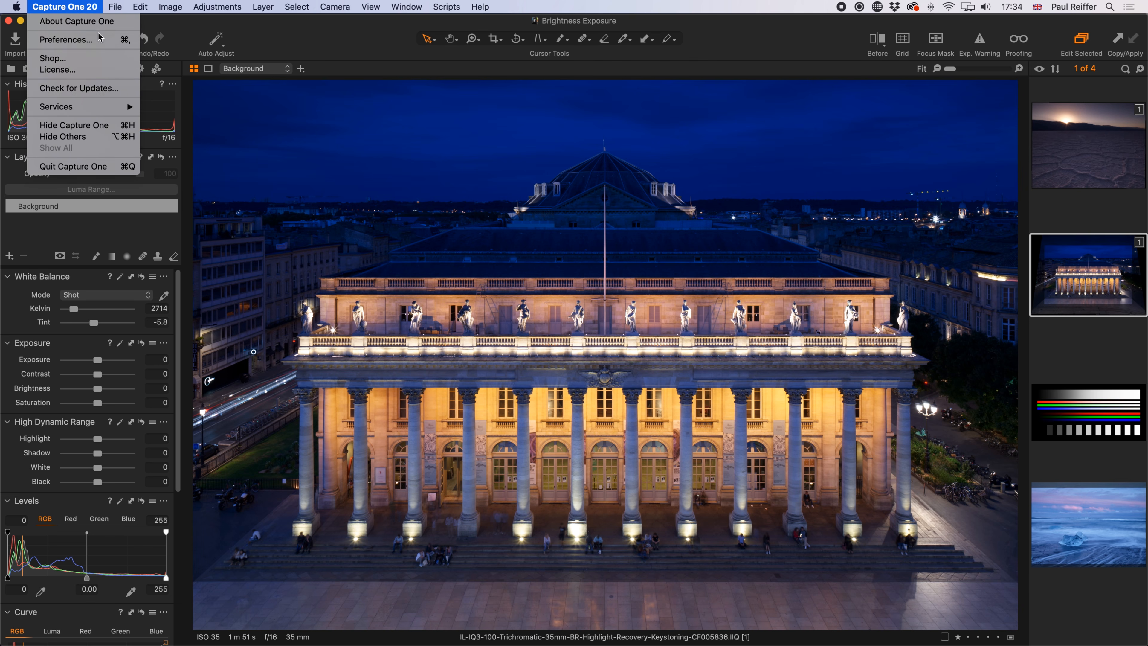
click(100, 38)
drag(626, 200, 618, 199)
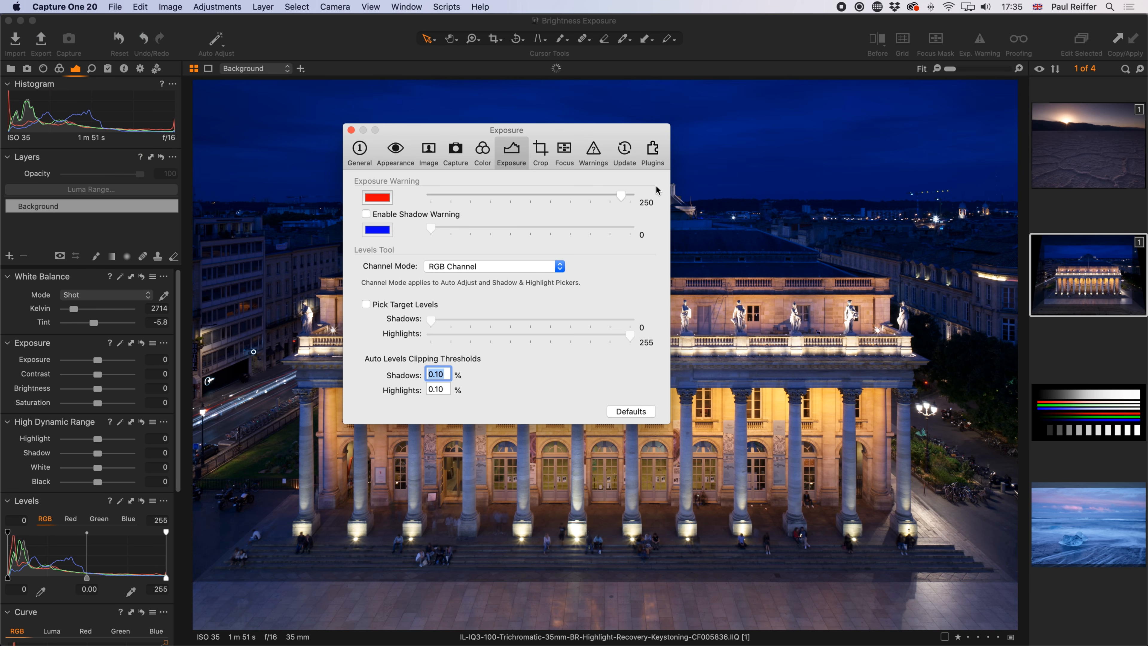
click(352, 132)
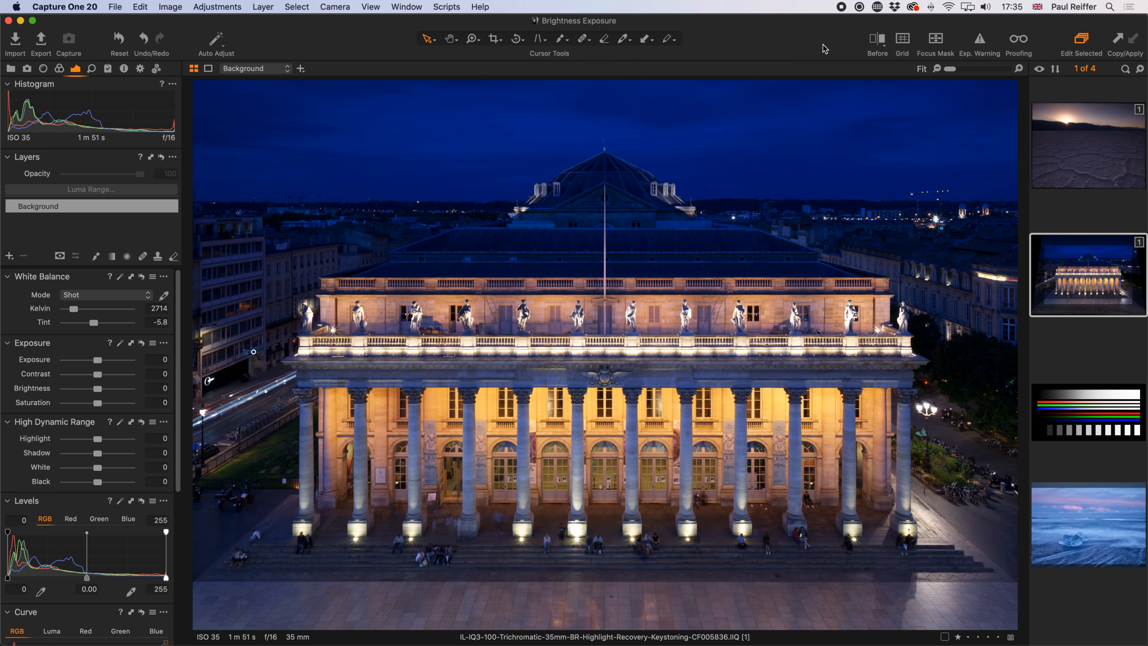
Turn on the exposure warning and set its highlight threshold to 255 in the preferences
click(982, 41)
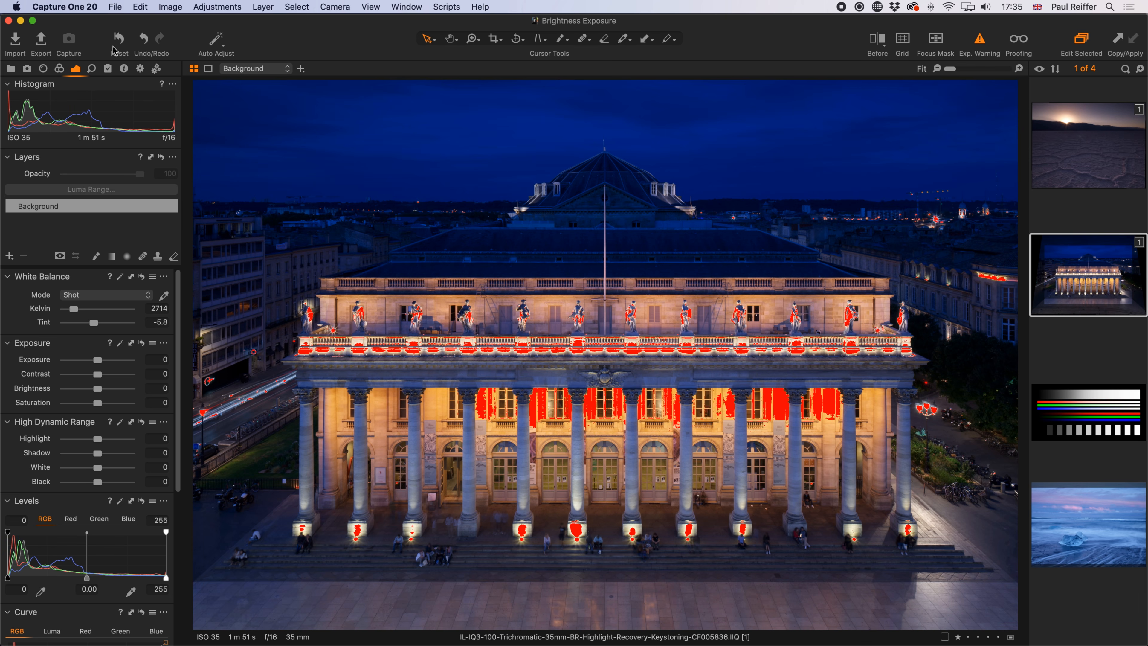
click(85, 8)
click(68, 39)
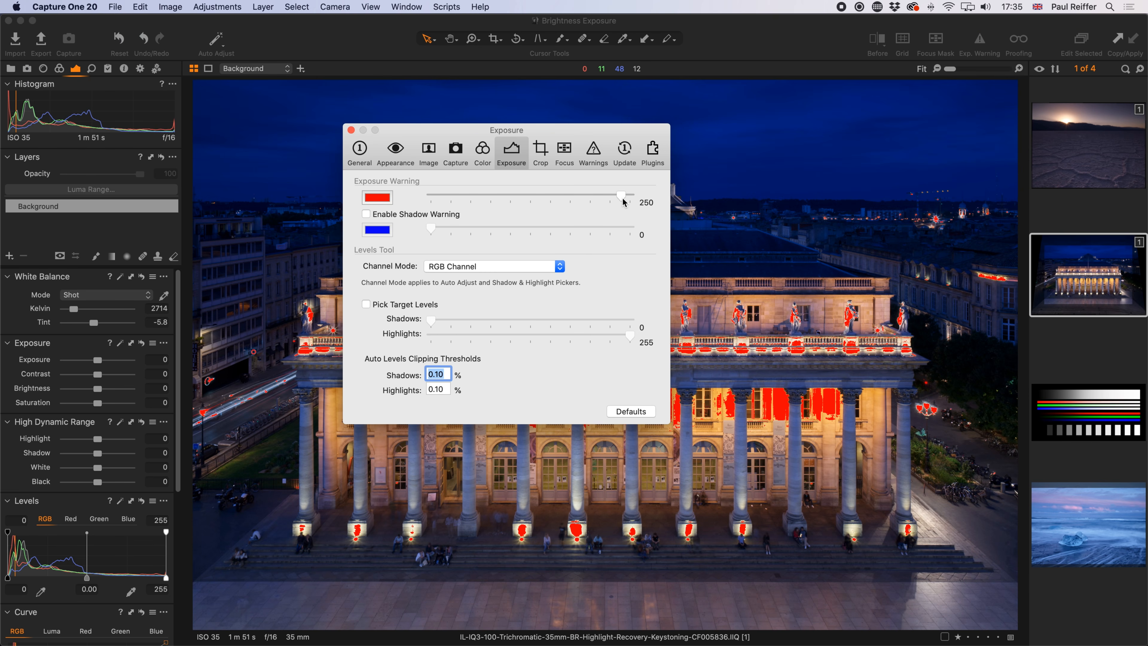
drag(623, 202, 632, 202)
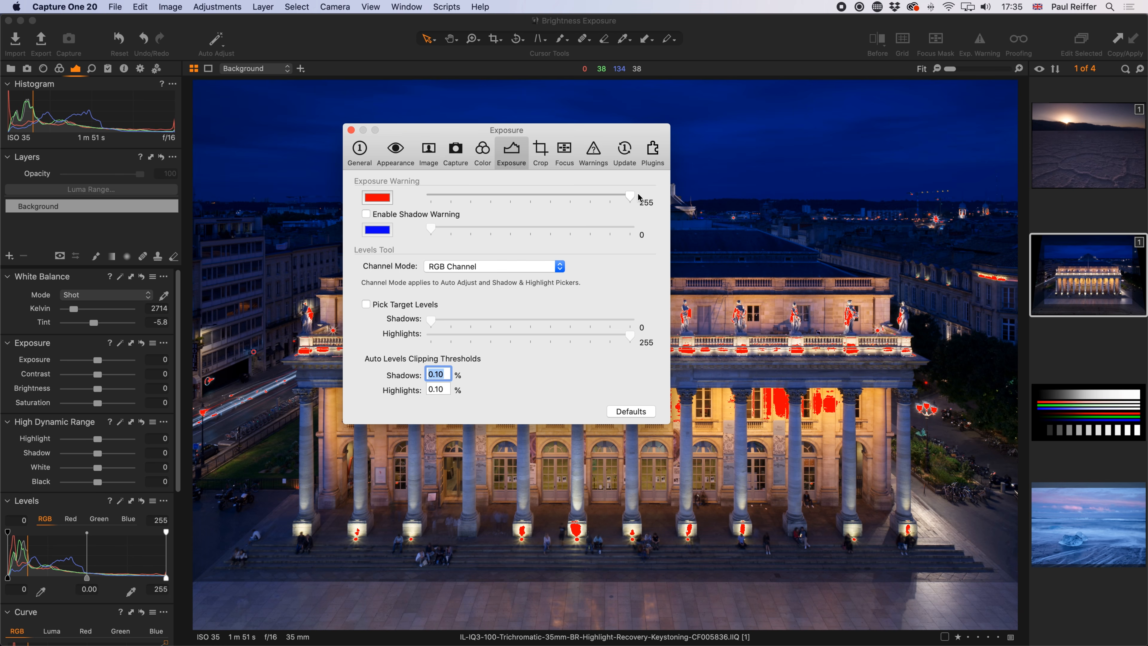
click(351, 131)
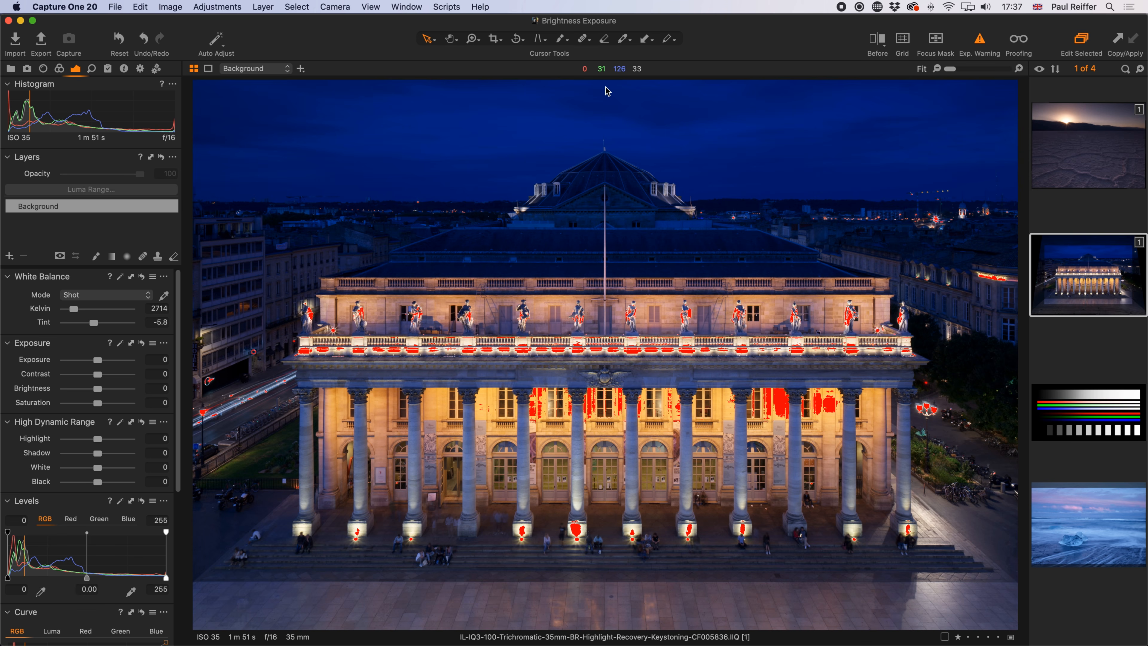
Inspect the highlights around the facade statues at 100% with the exposure warning on and off, leaving it off and returning to the full view
key(z)
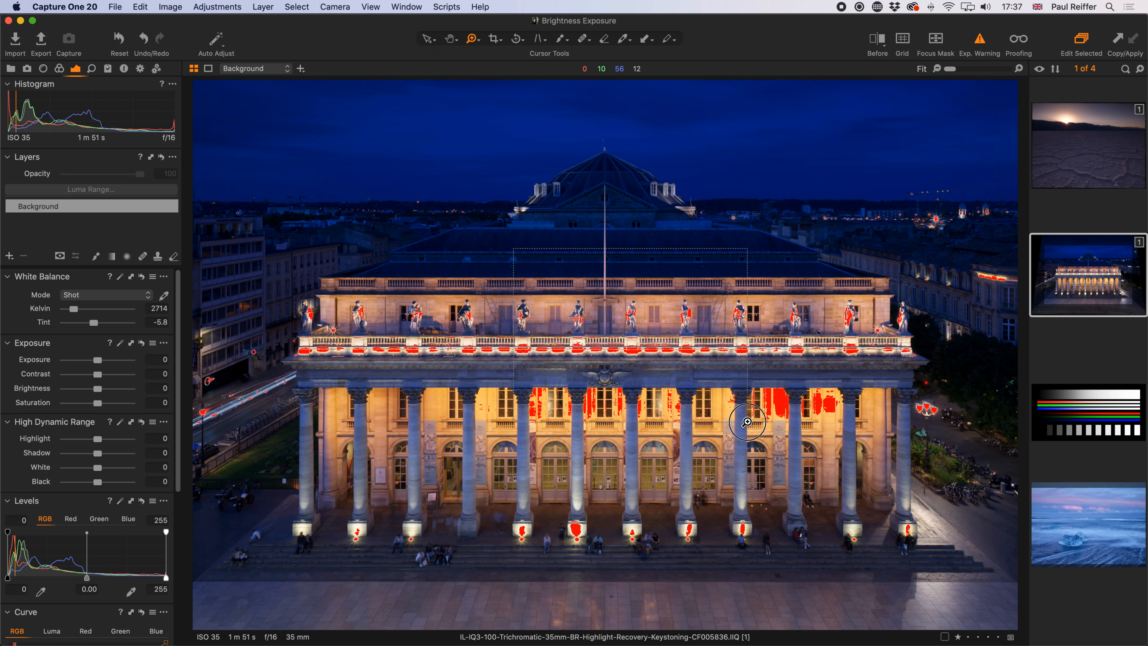
click(643, 396)
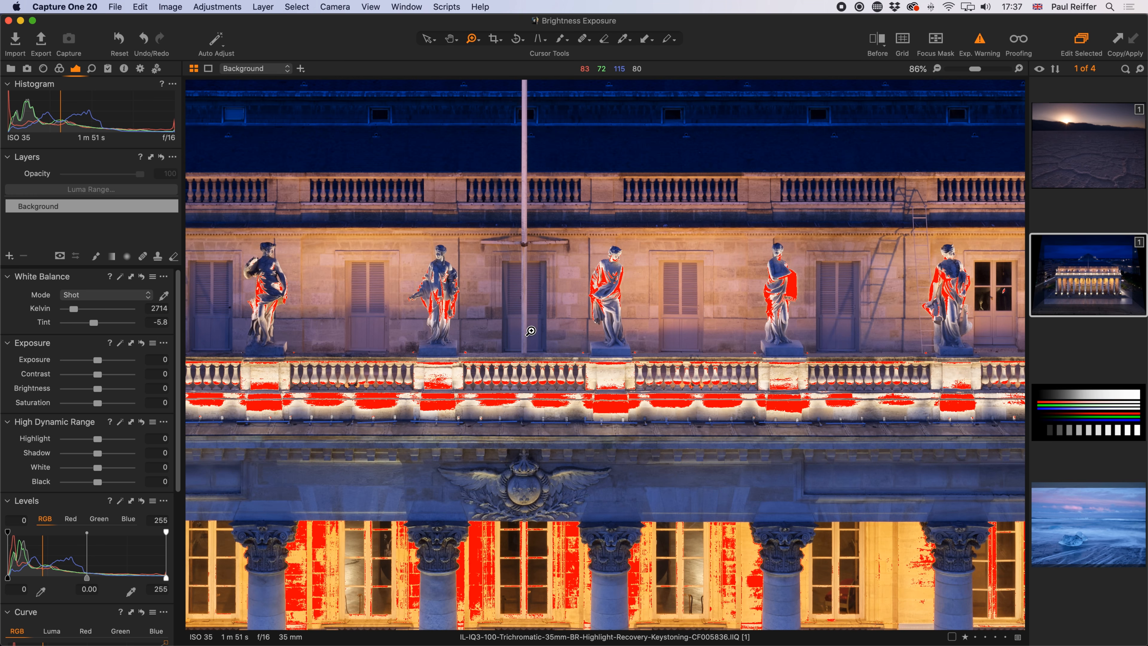
click(531, 331)
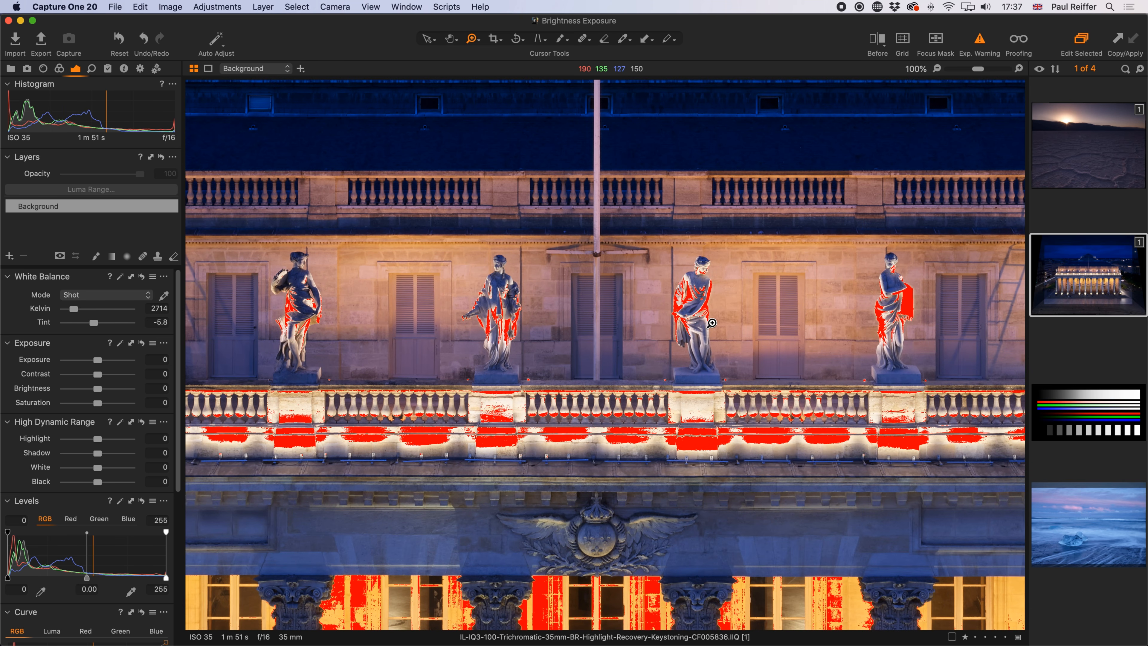
click(428, 39)
click(980, 40)
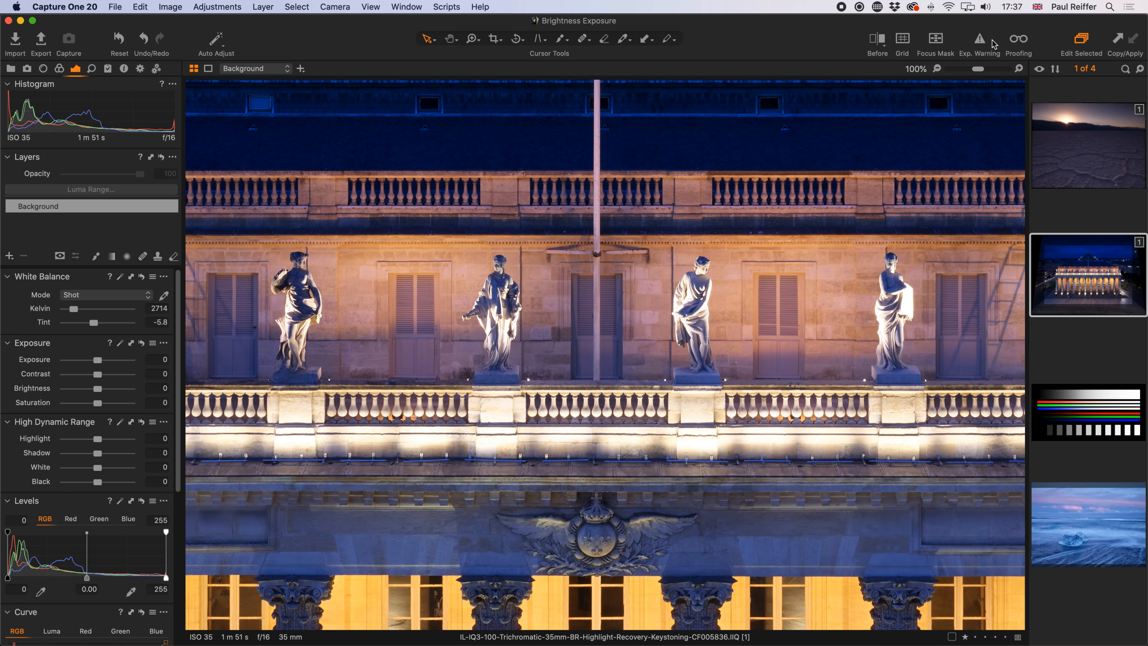
click(984, 42)
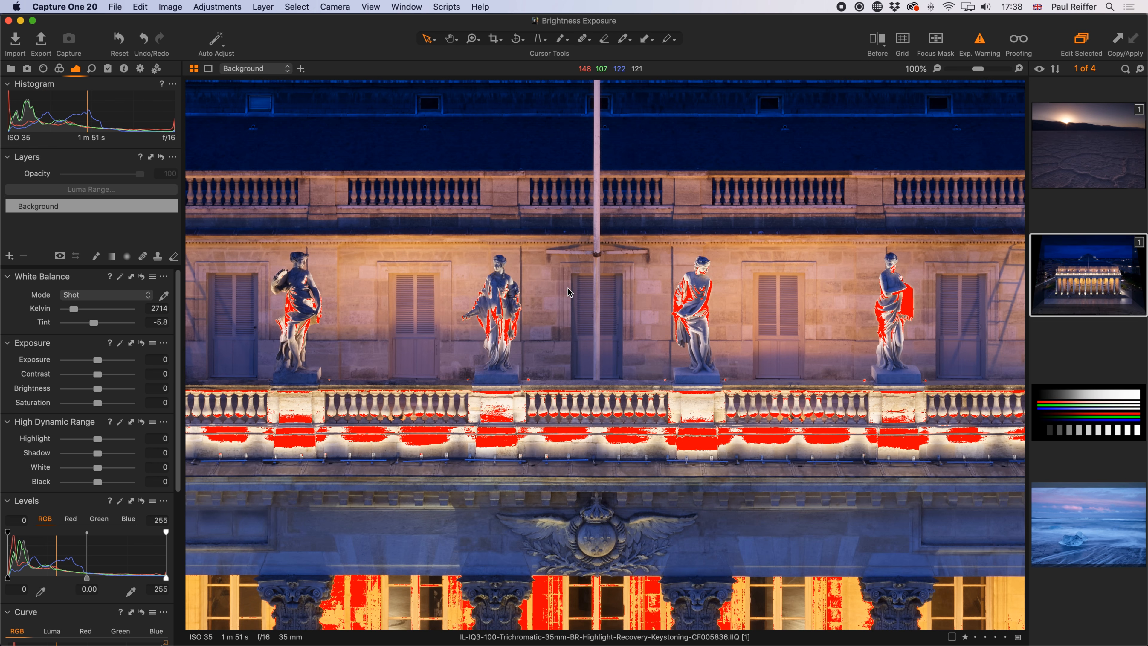
click(979, 42)
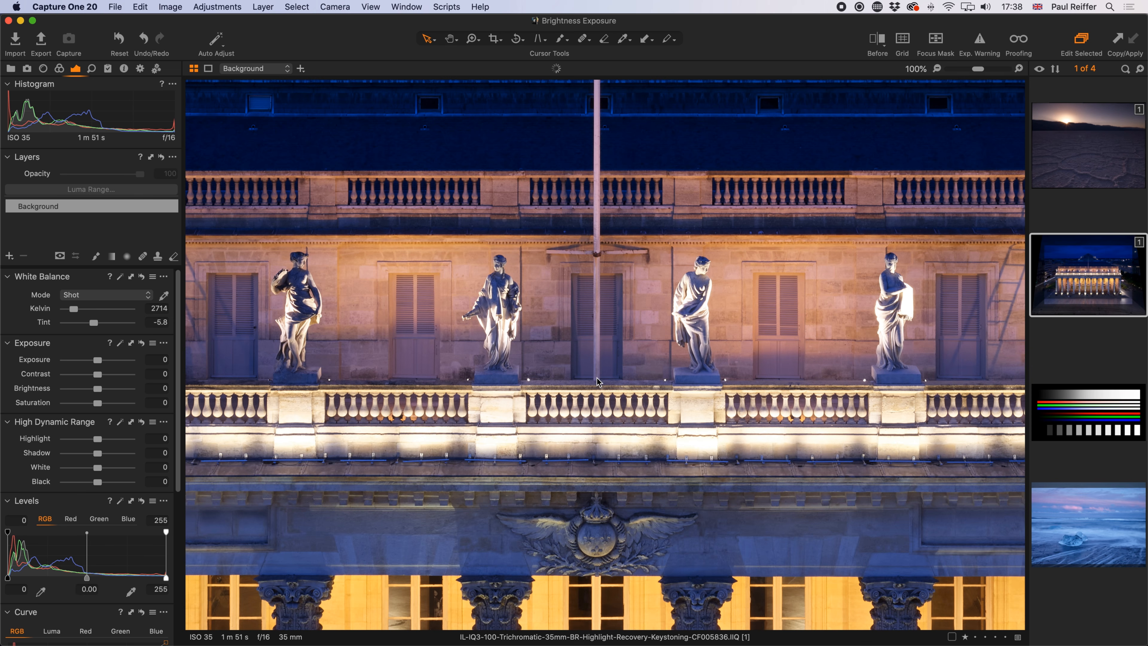
click(596, 382)
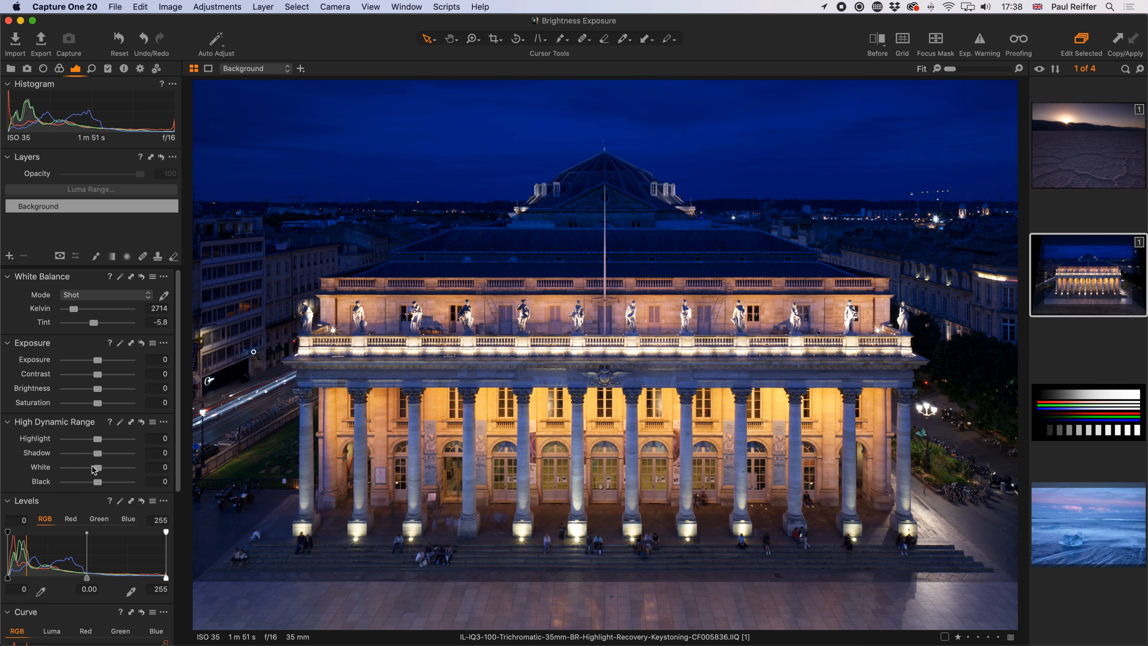
Try High Dynamic Range values of Highlight -100, Shadow 64, White -95 and Black 56, and reset the tool
drag(99, 470, 67, 470)
drag(98, 441, 116, 481)
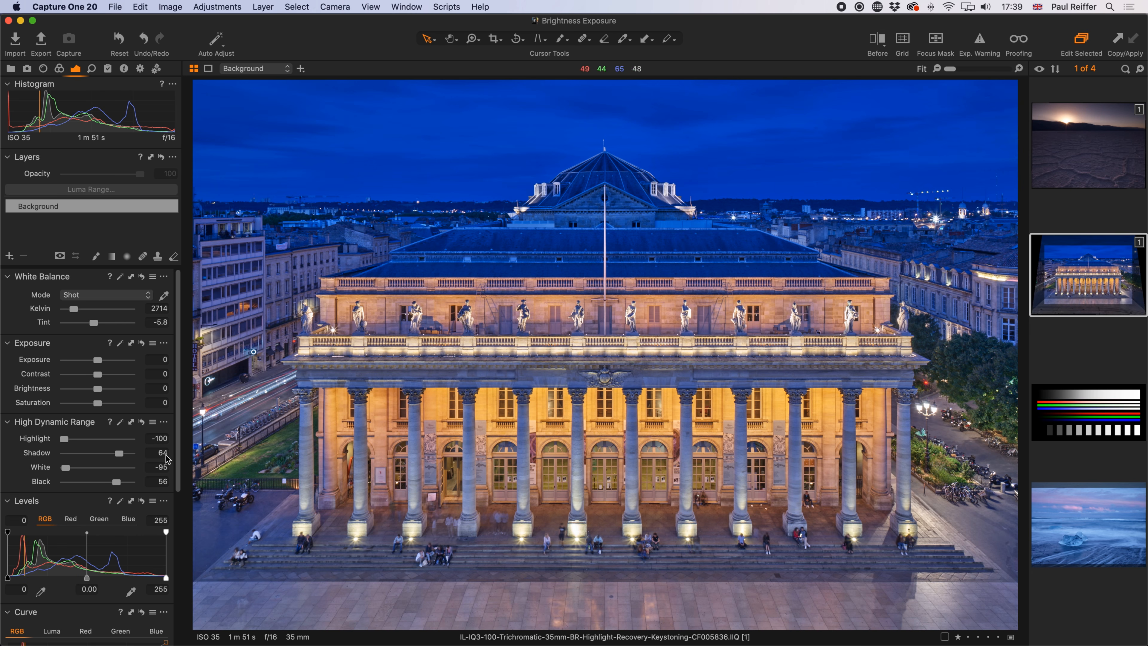
drag(119, 453, 98, 453)
click(141, 422)
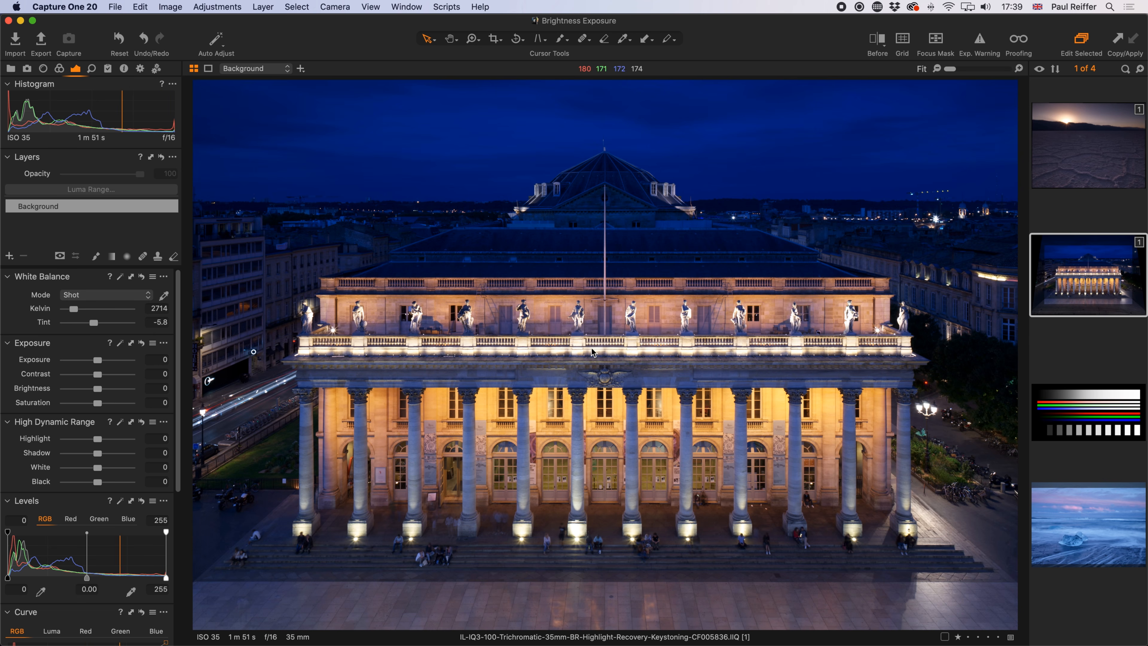
Clone the theatre photo as a new variant and compare it with the original, ending on the clone
right_click(1091, 282)
click(1002, 312)
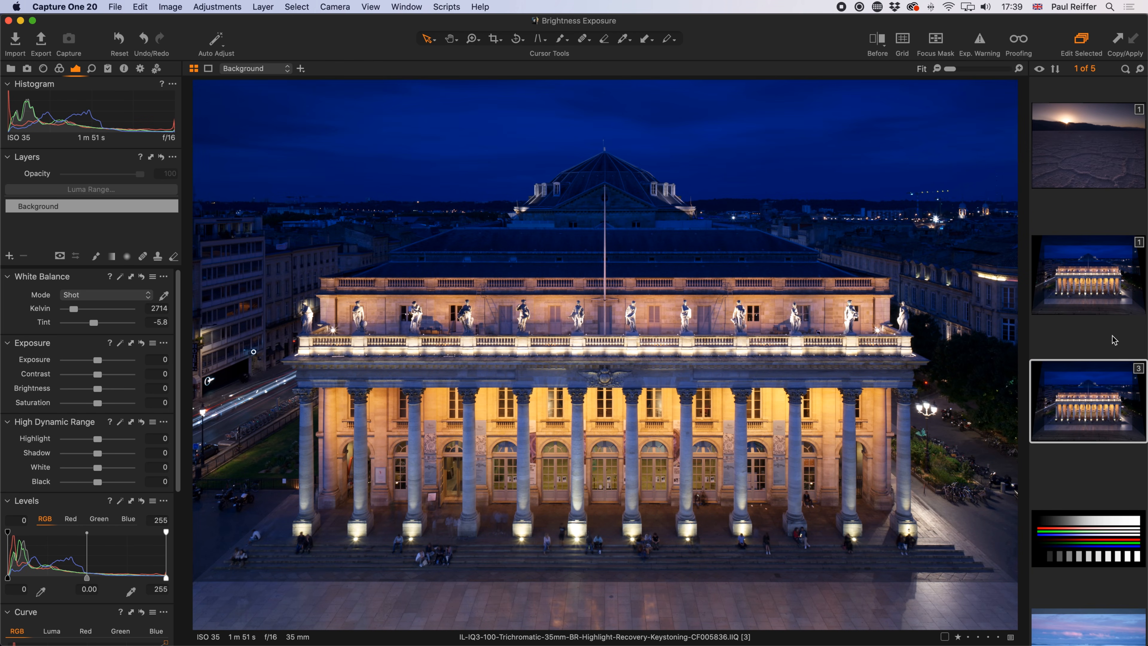
click(1087, 276)
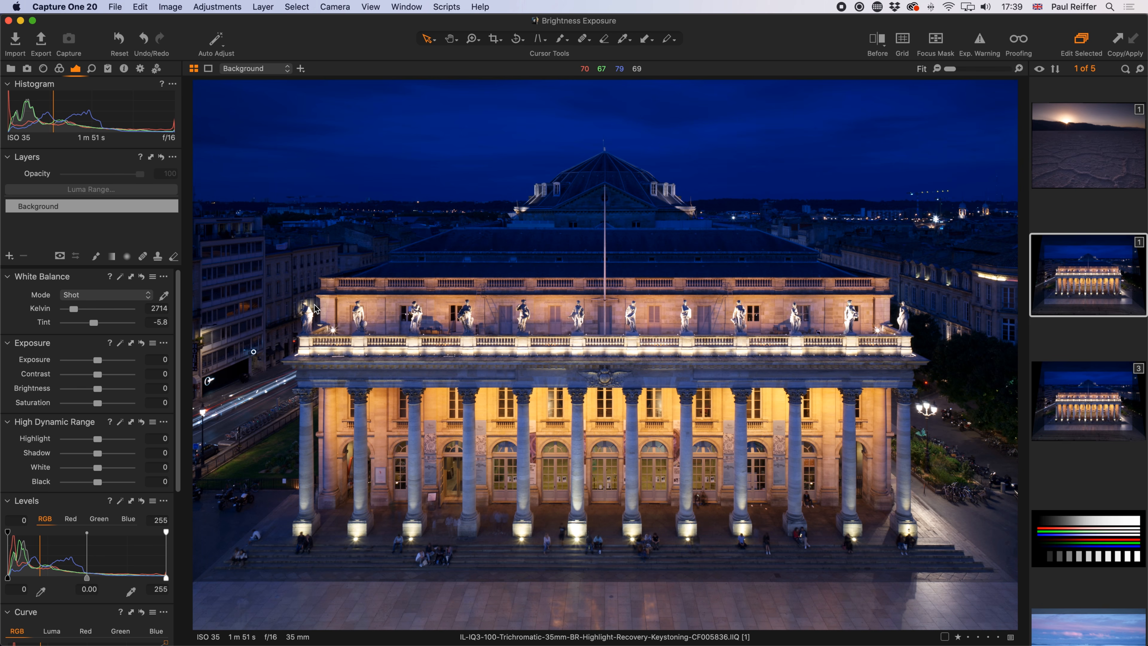
click(1088, 398)
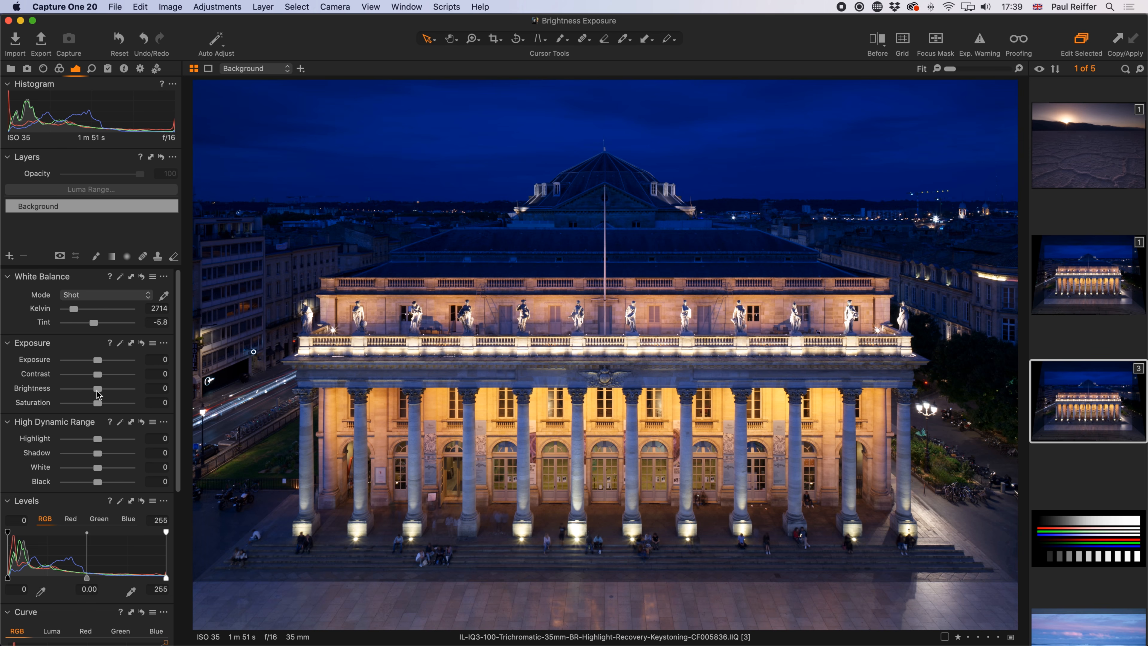
Set the cloned variant's brightness to 50, switching back to 0 once for comparison
drag(97, 389, 130, 389)
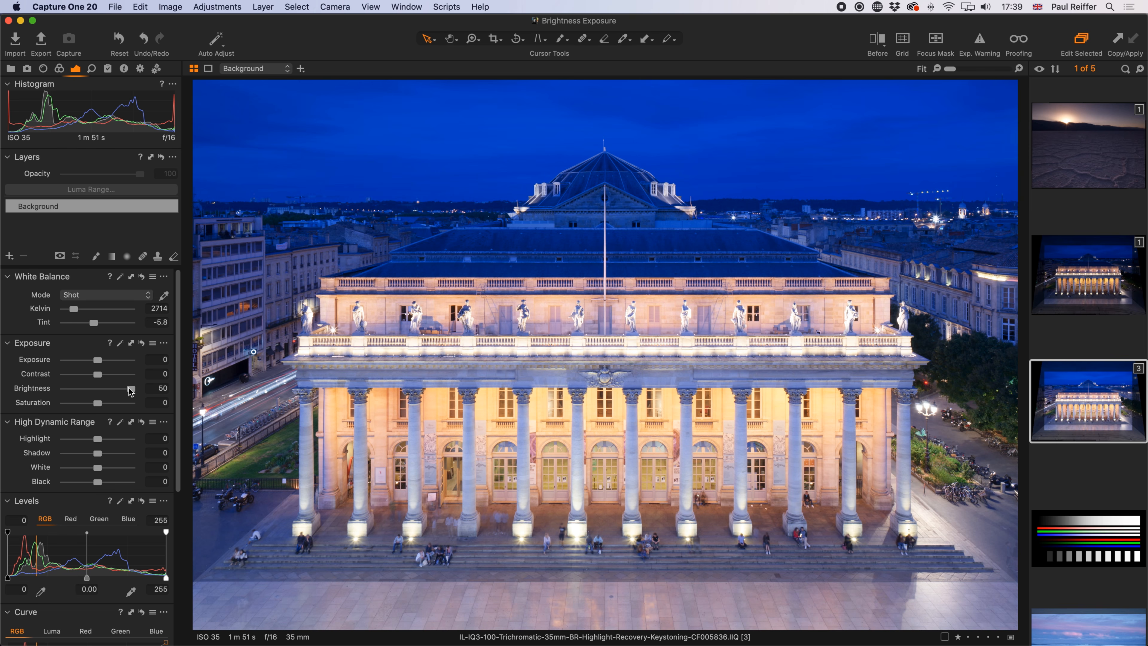
drag(130, 388, 99, 390)
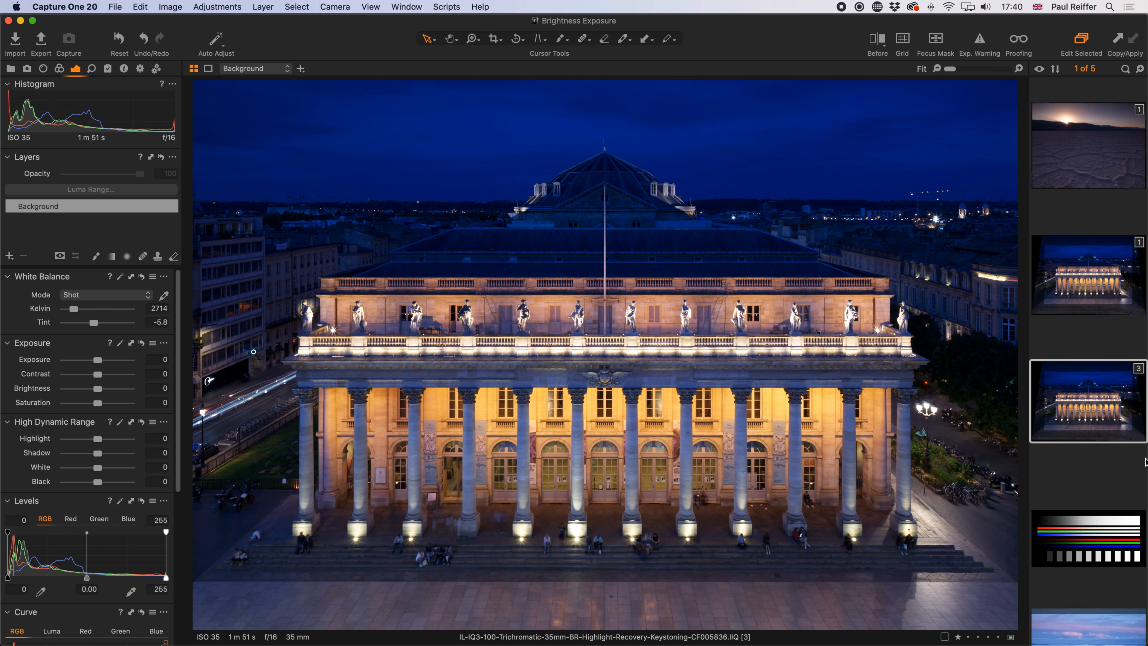
drag(102, 391, 131, 390)
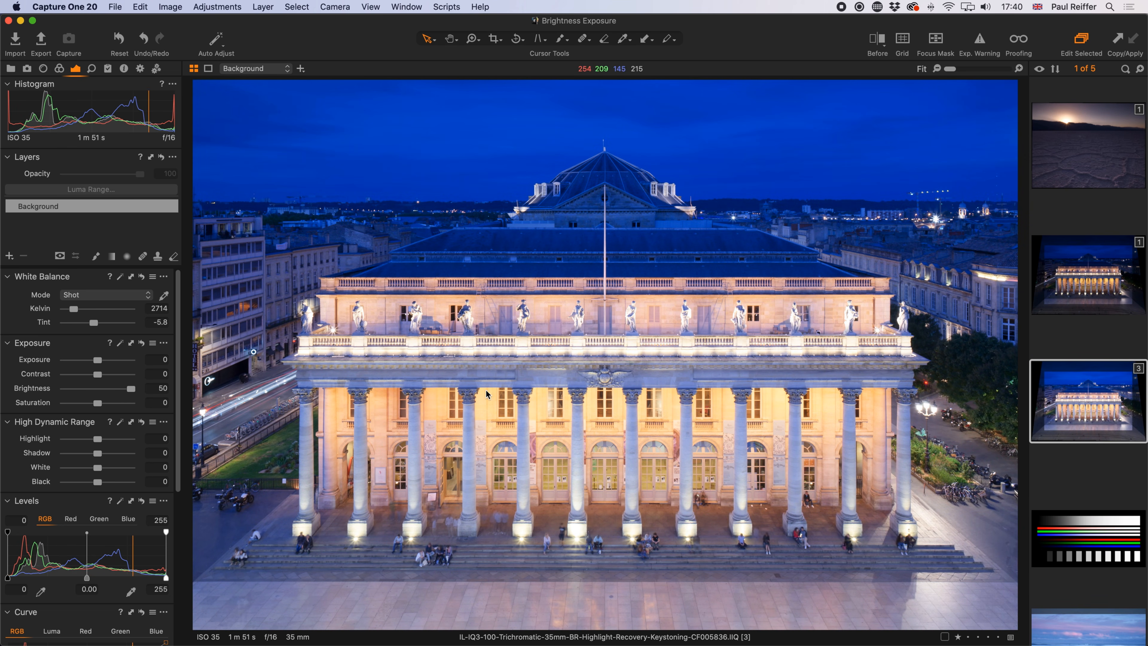
Clone the original theatre photo again and set the new variant's exposure to 1.4
right_click(1091, 266)
click(1022, 312)
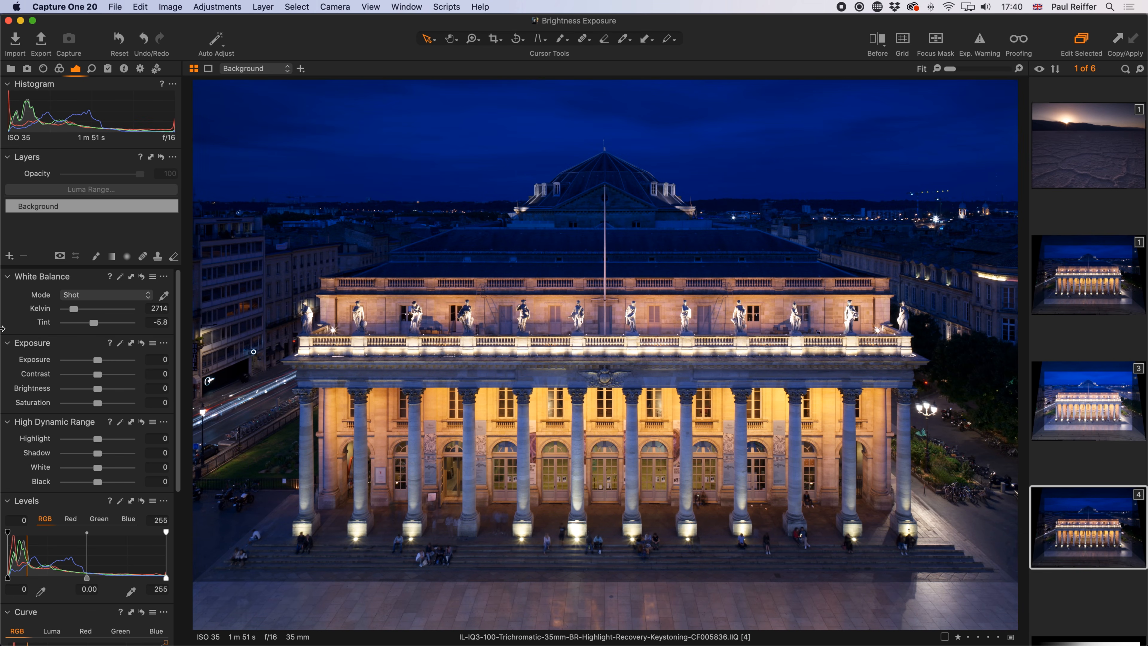
click(158, 359)
text(1.4)
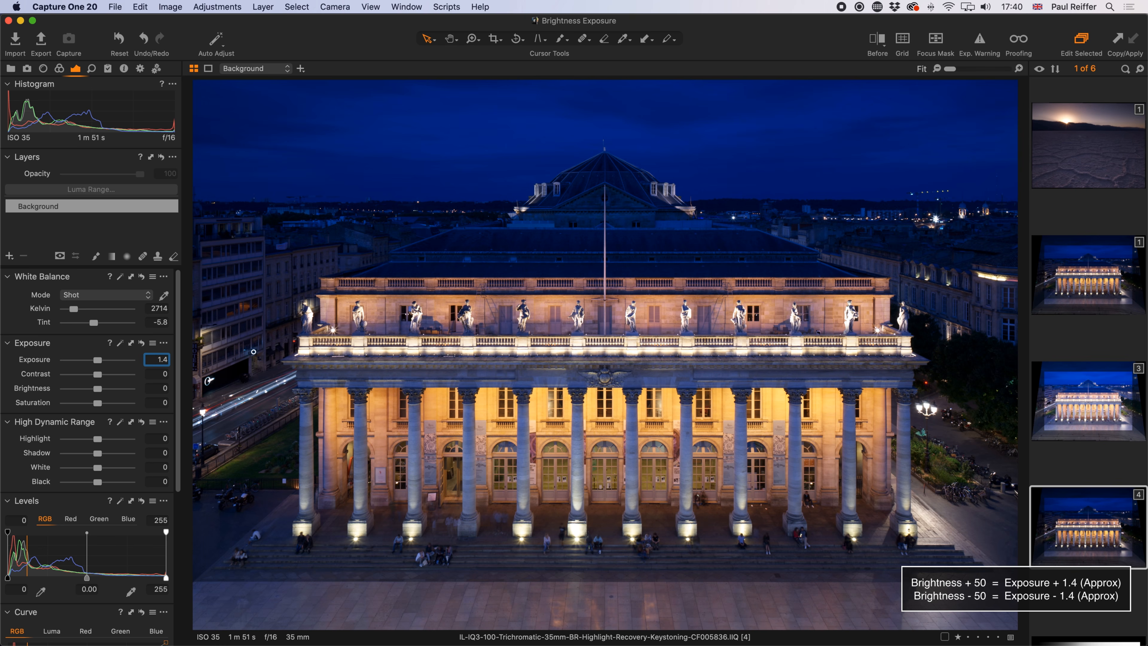
key(Tab)
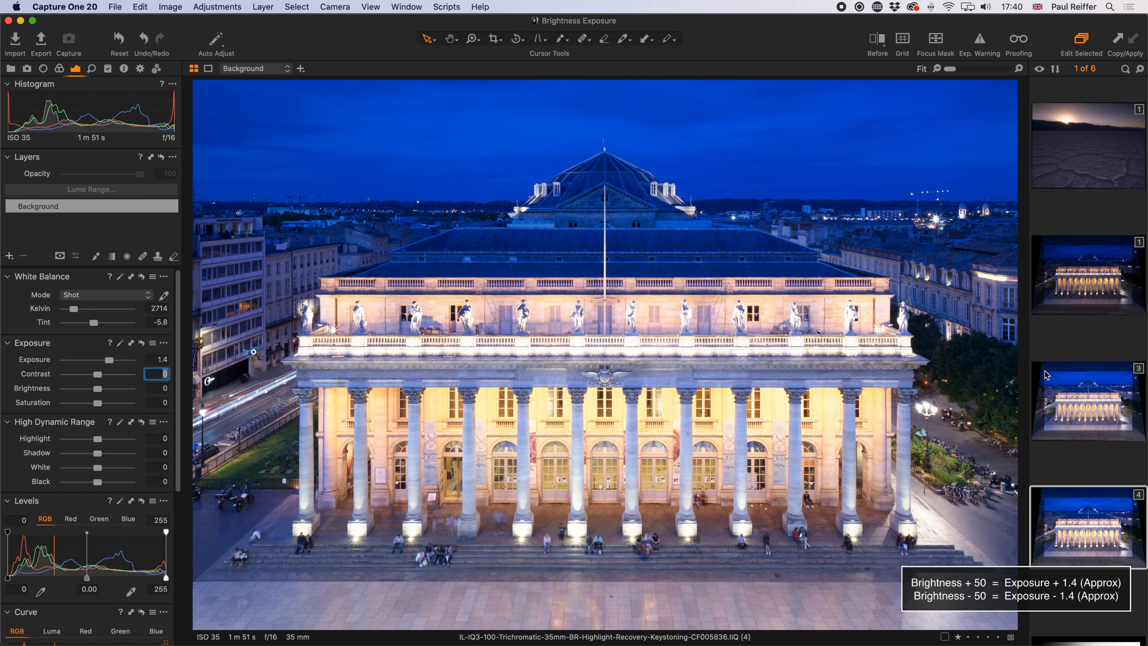
Compare the variant with brightness 50 against the variant with exposure 1.4
click(1095, 399)
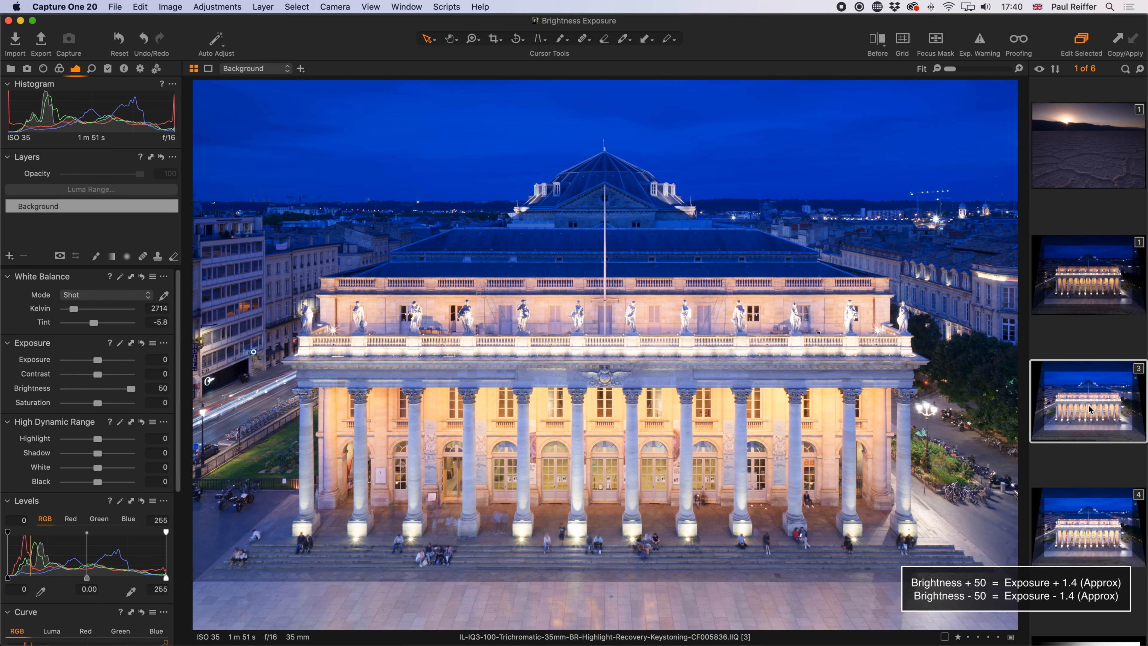
click(1084, 521)
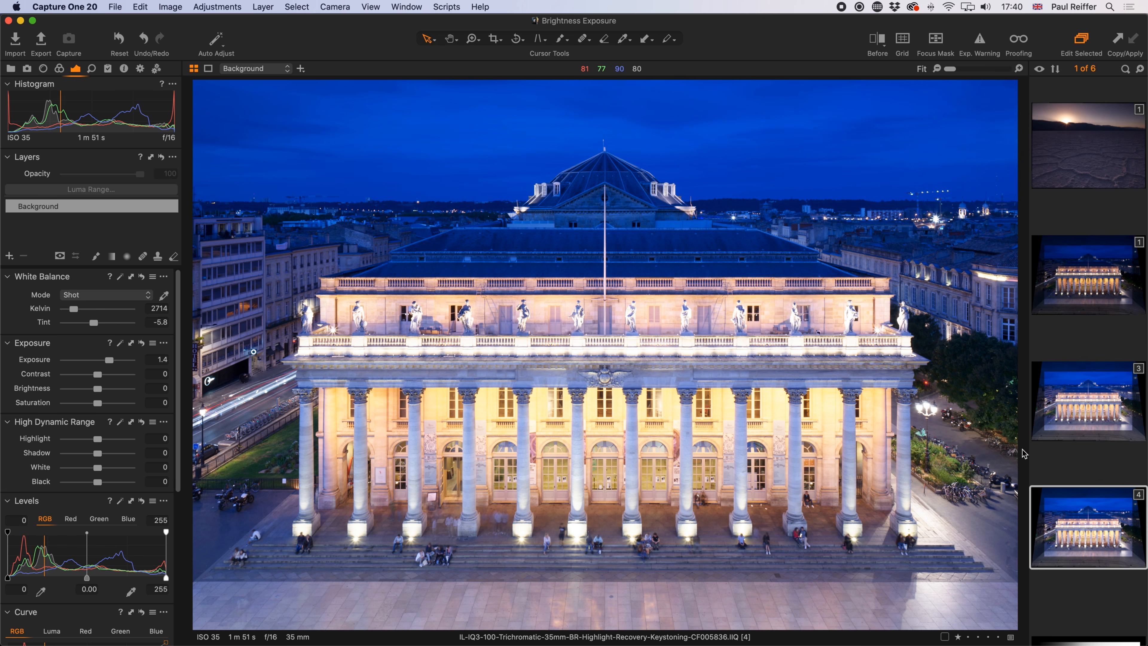
Compare the brightness 50 variant, the exposure 1.4 variant and the original theatre photo in turn, then show the two variants side by side
click(1065, 409)
click(1081, 515)
click(1084, 414)
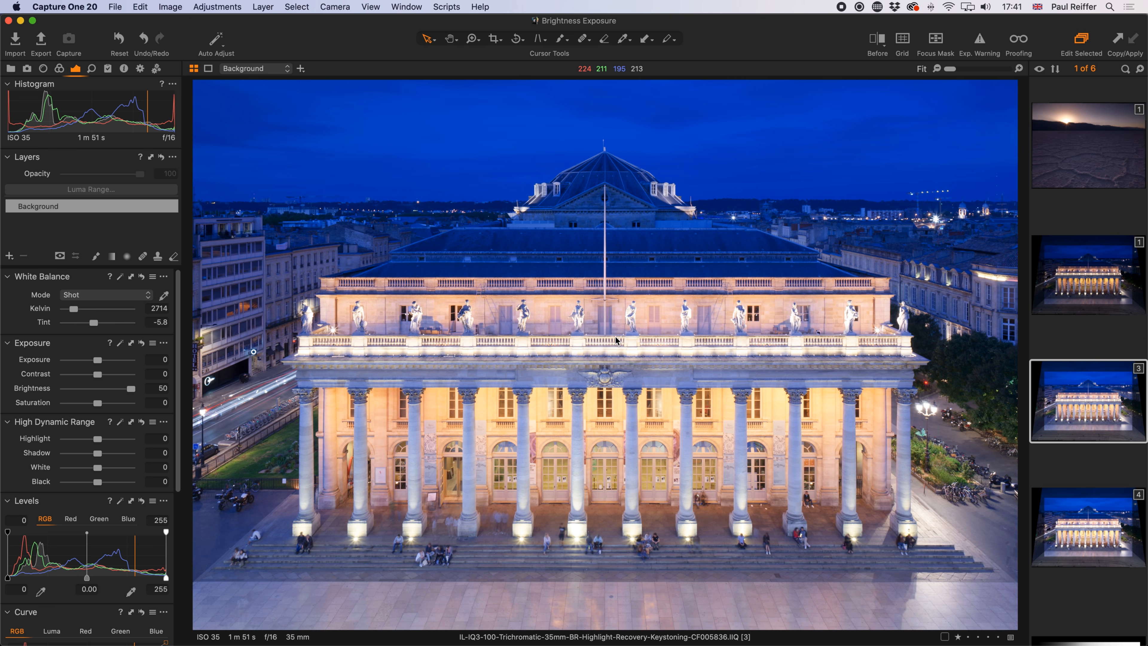
click(1102, 273)
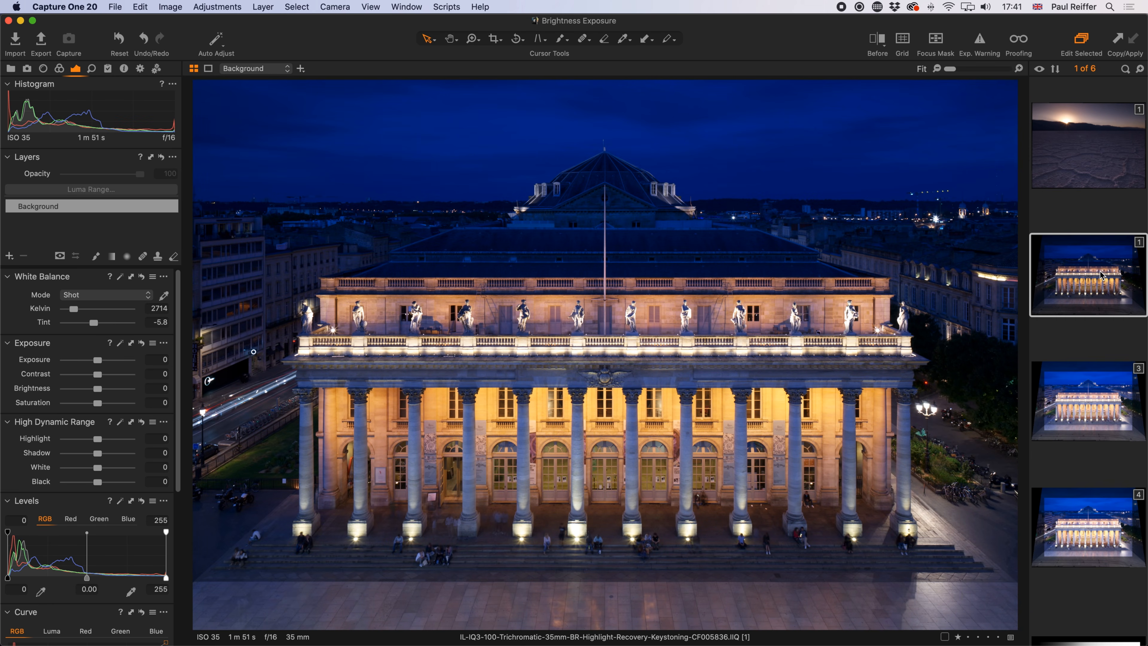
click(1103, 398)
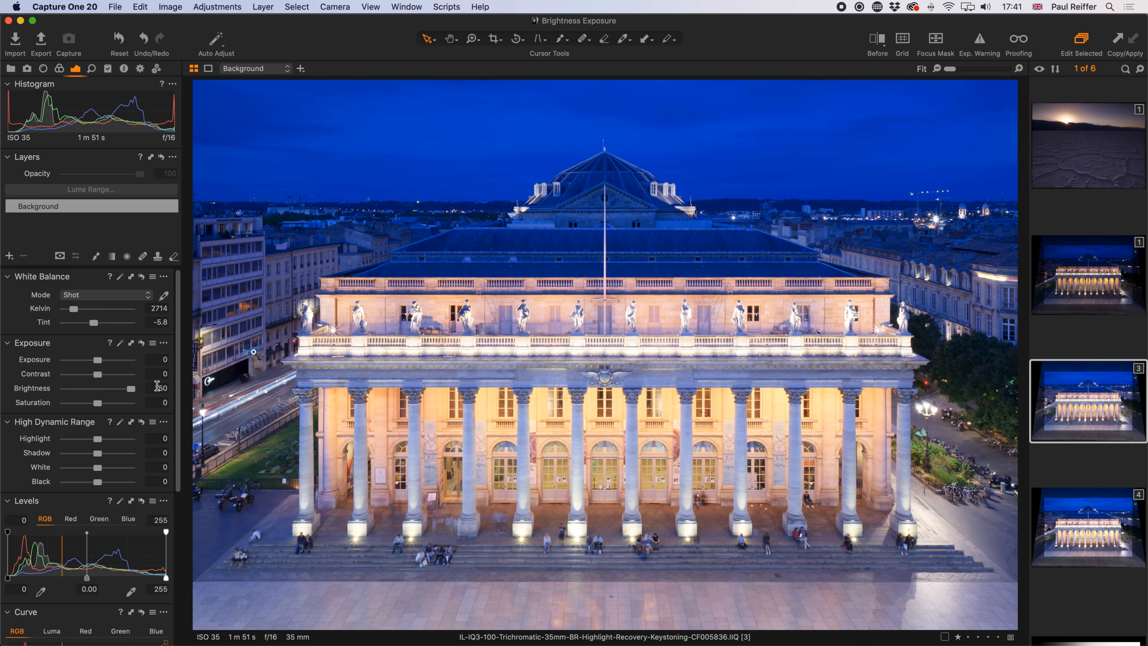
click(1089, 524)
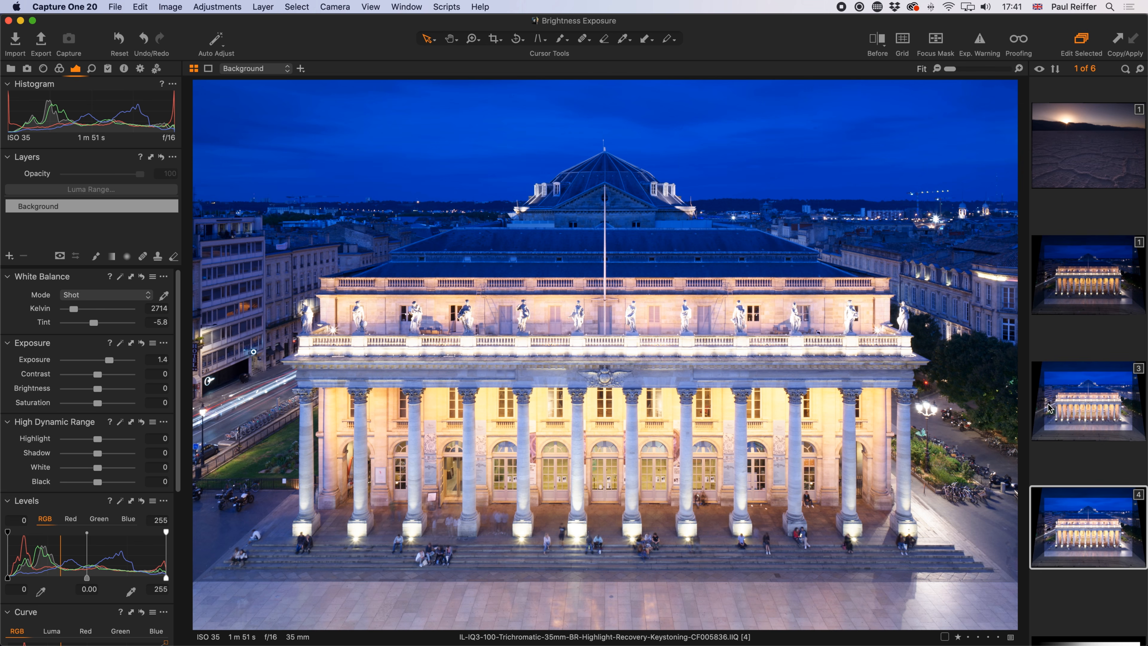
super+click(1079, 403)
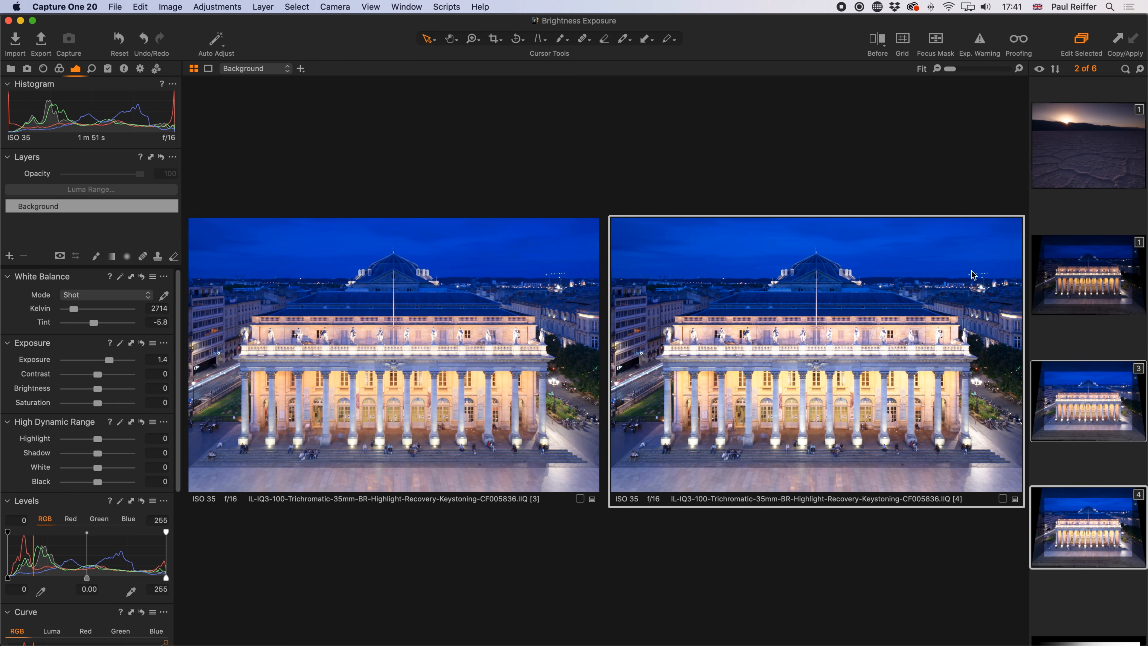
Check the brightness 50 variant alone with a split before/after view, moving the divider across the façade, and turn the split off
click(1049, 346)
click(1075, 411)
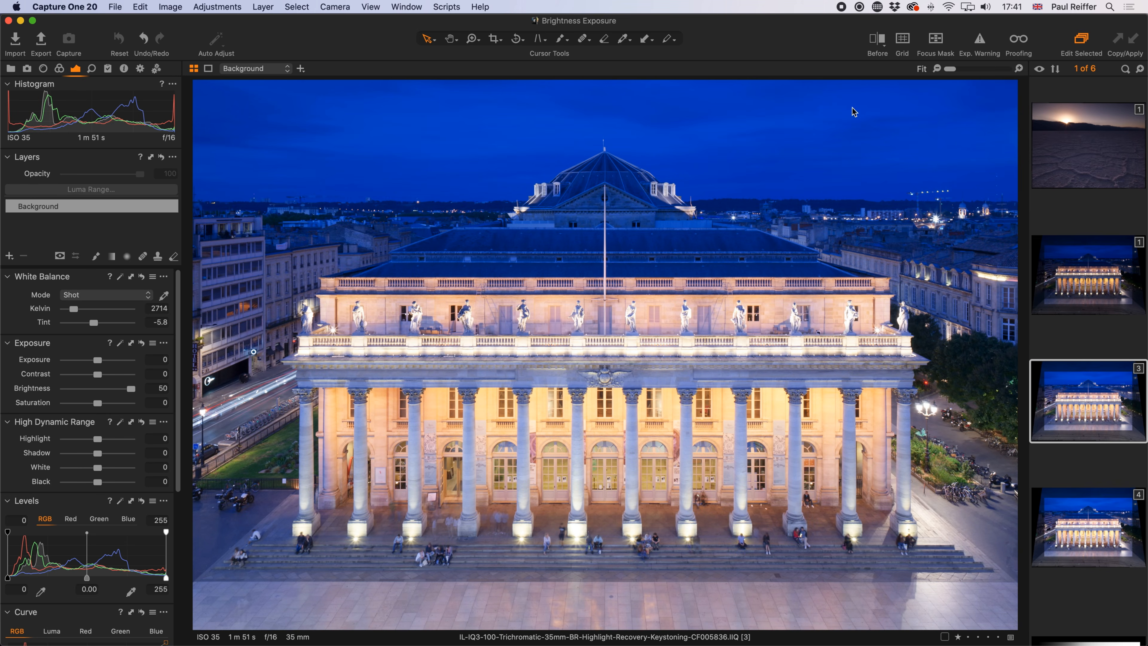
click(878, 40)
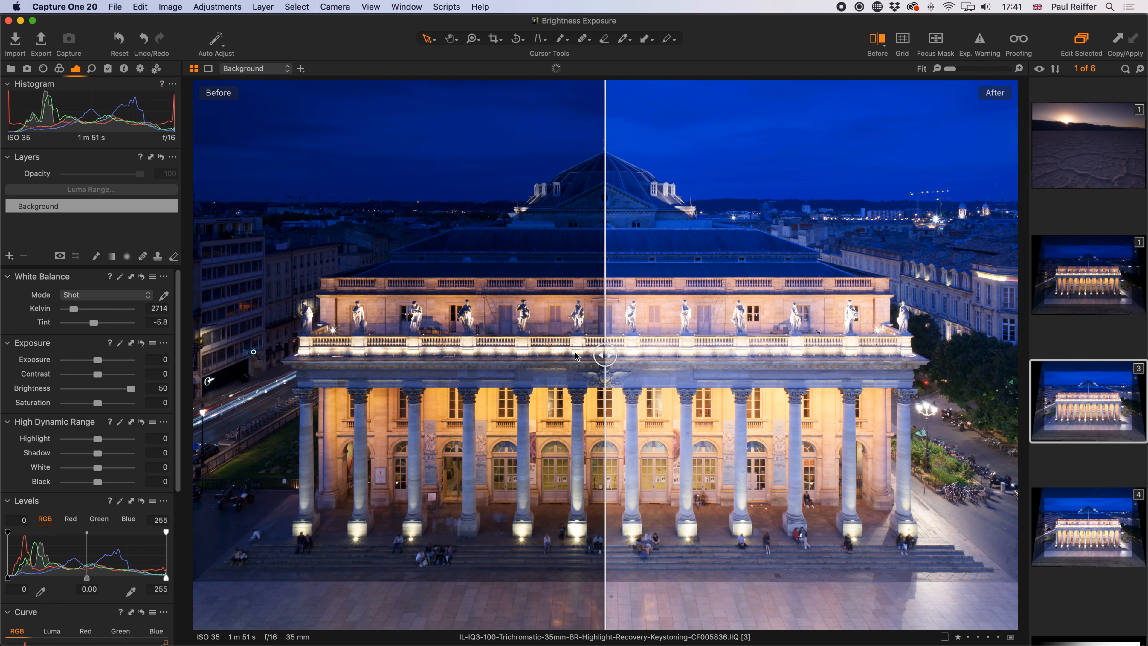
drag(603, 352, 550, 355)
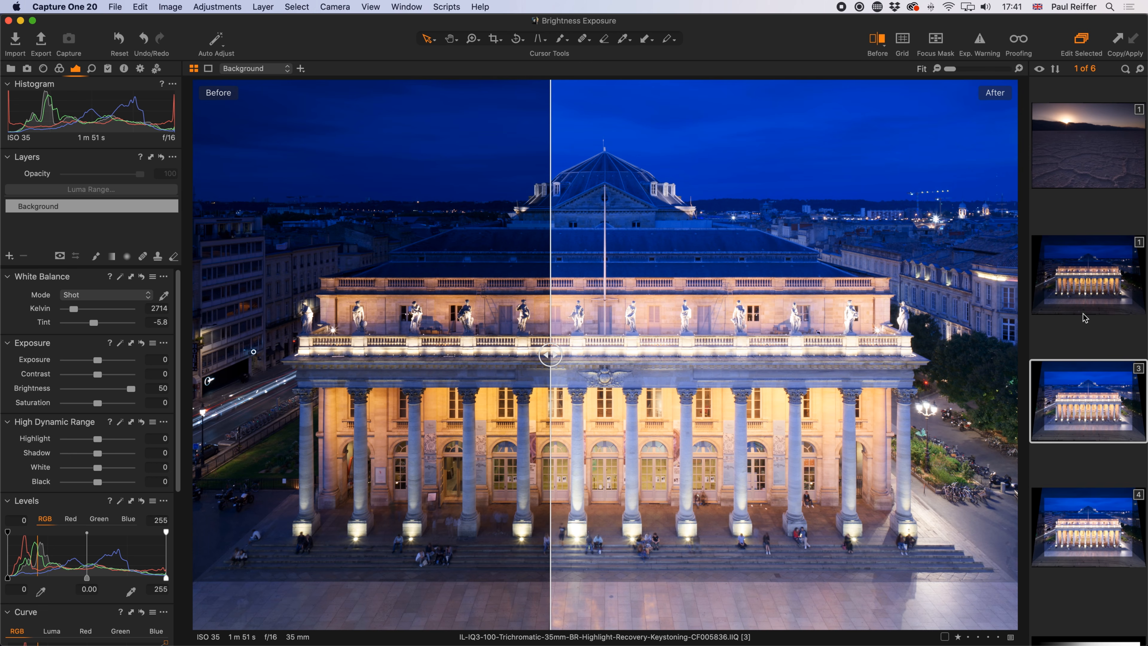
click(884, 39)
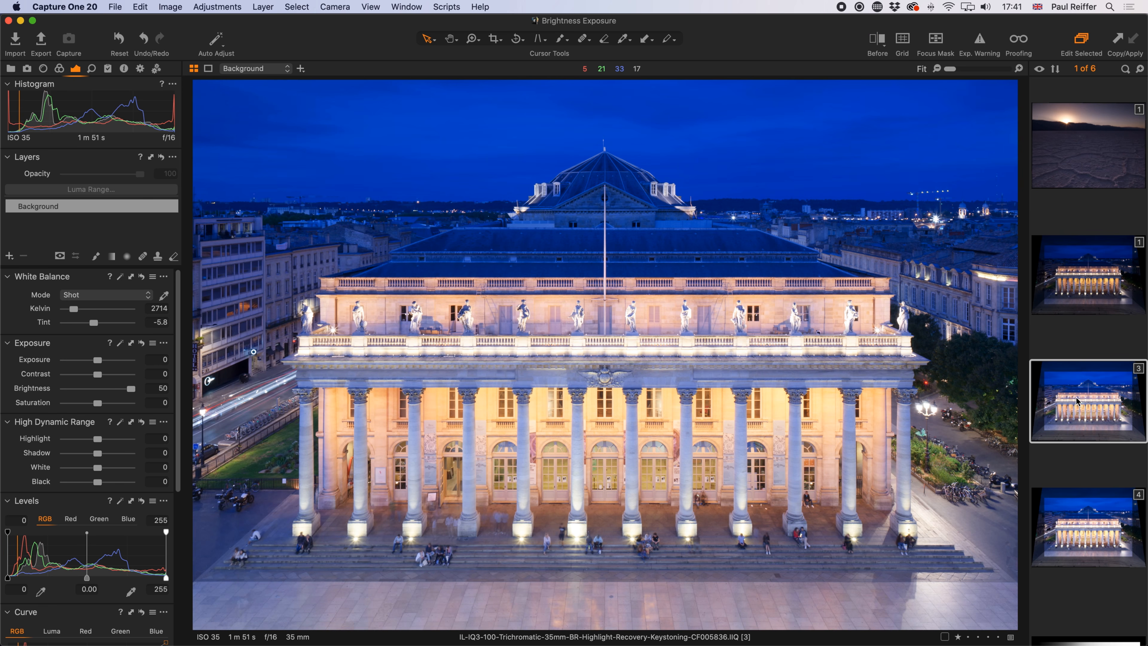
Show the brightness 50 and exposure 1.4 variants side by side and examine the balustrade, crest and columns at 100%
key(Down)
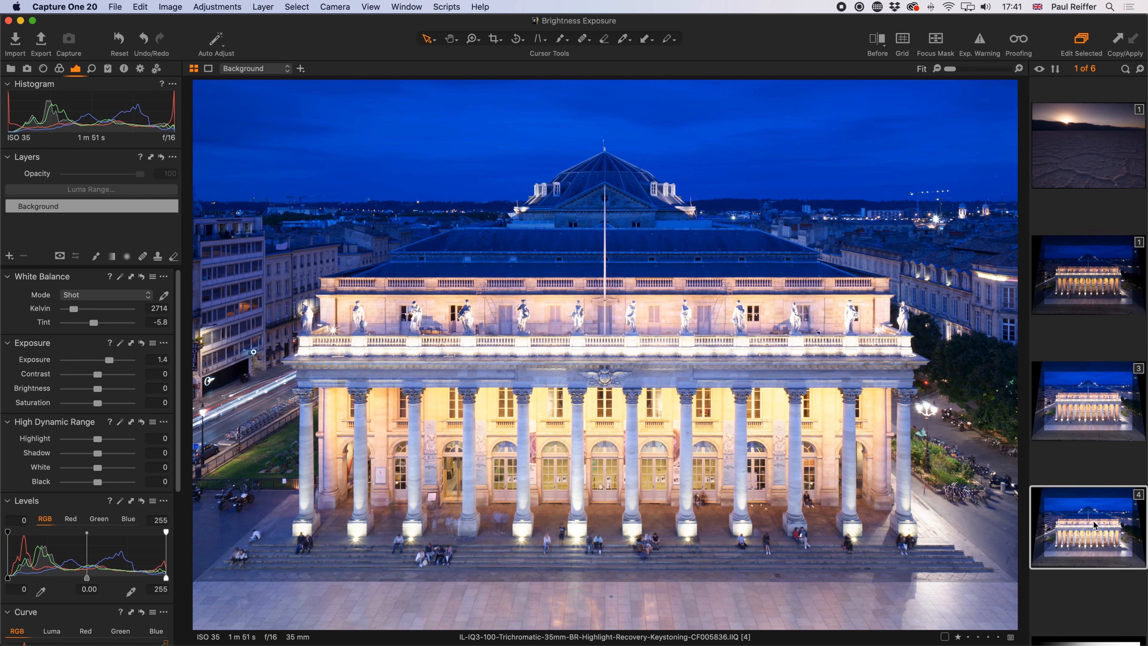
super+click(1077, 379)
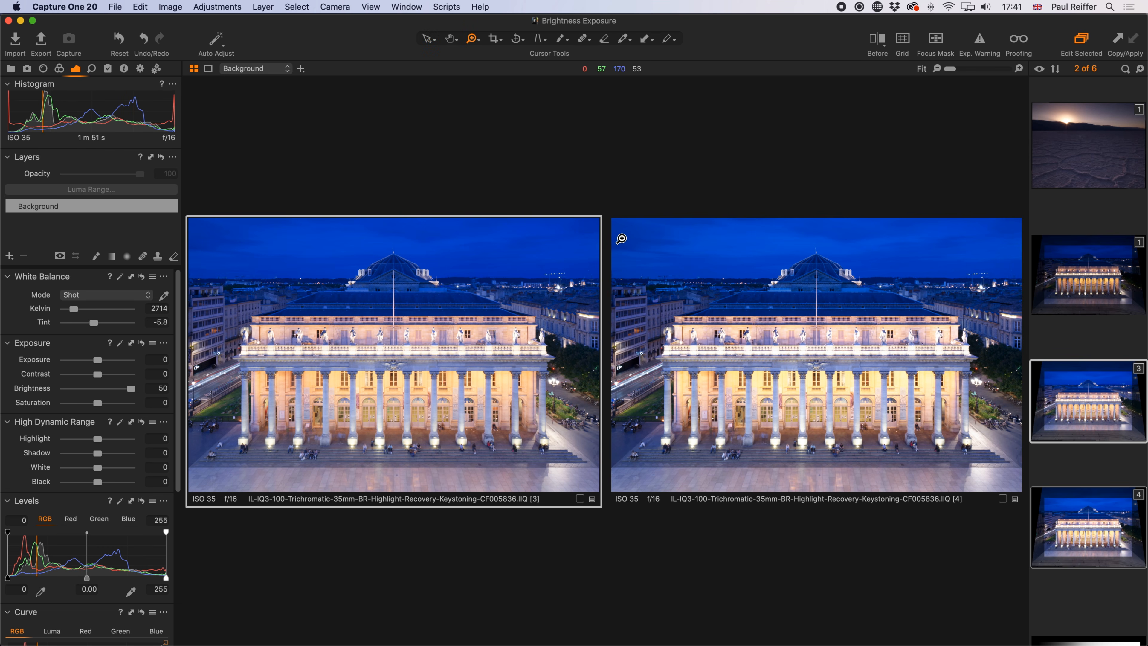
click(818, 370)
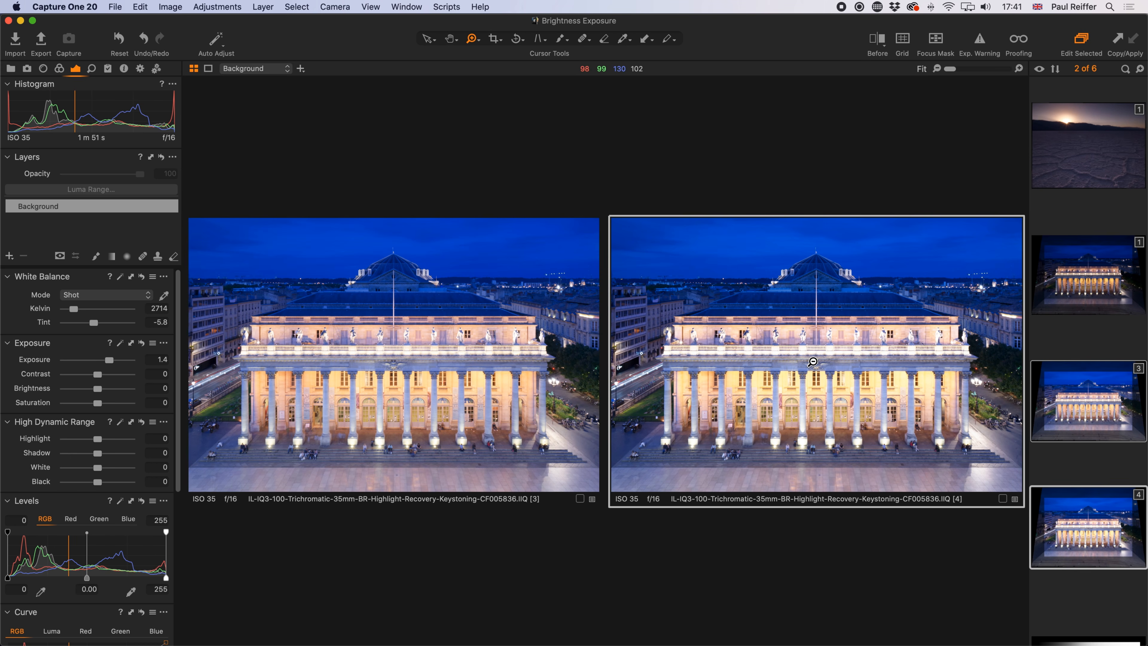
shift+click(816, 355)
shift+click(815, 348)
shift+click(822, 348)
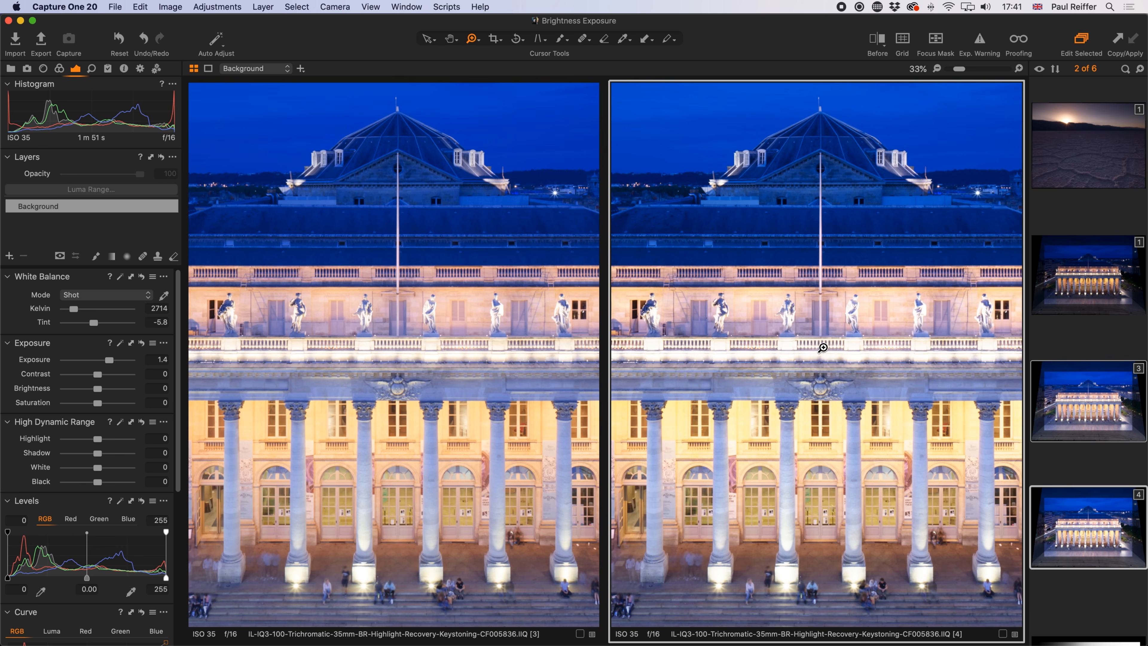
click(822, 348)
click(811, 359)
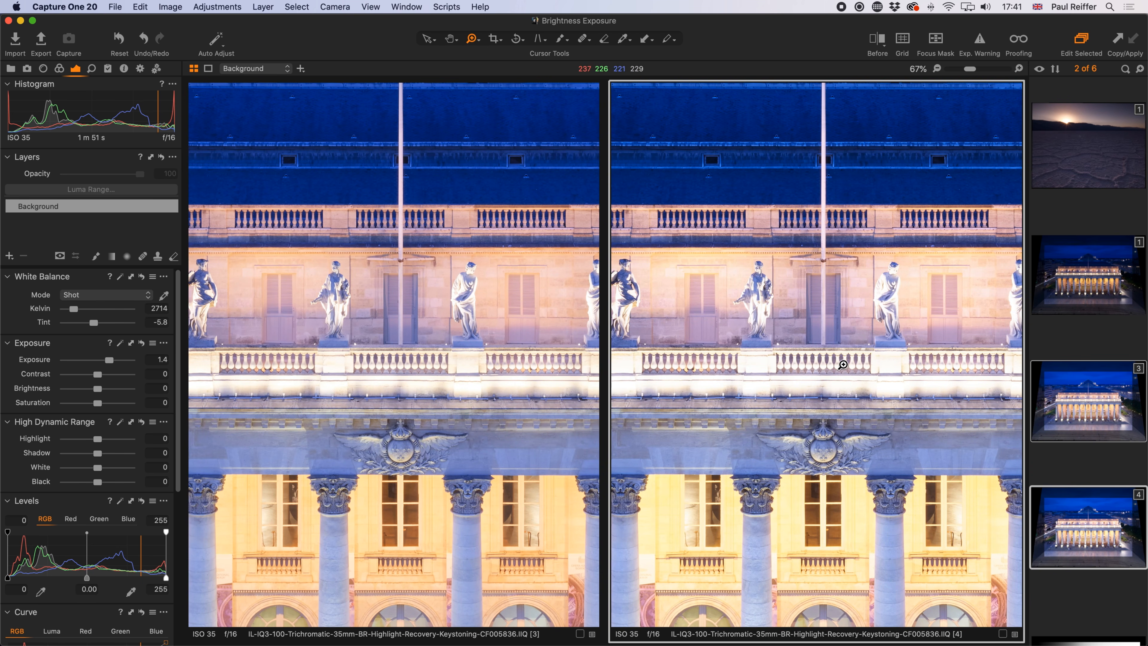
click(843, 364)
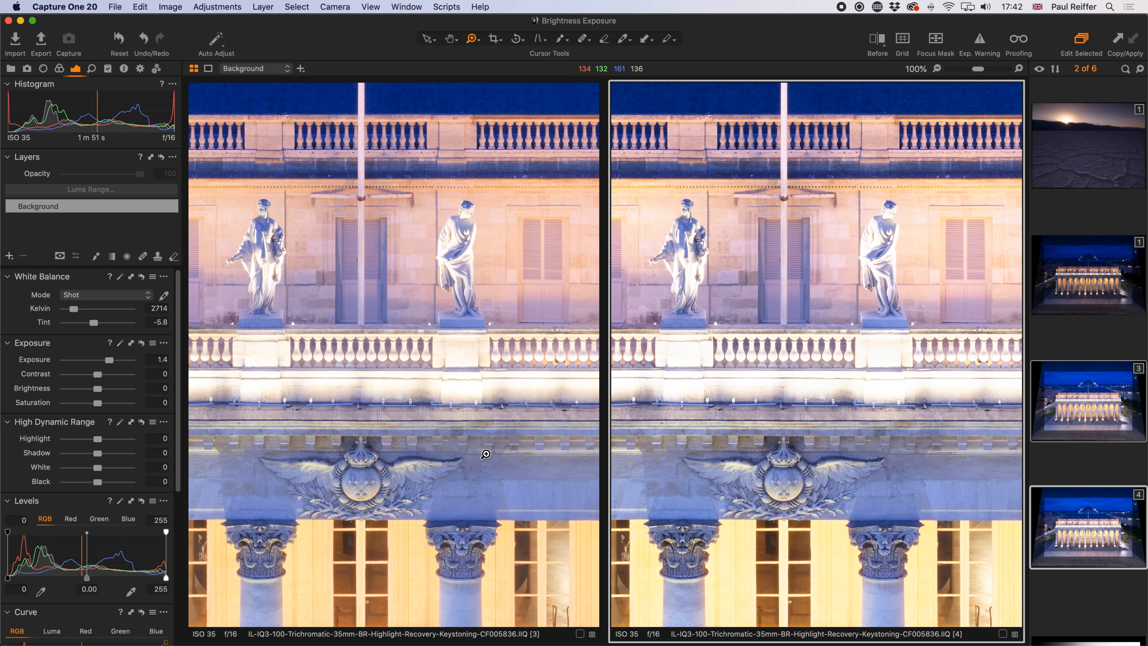
drag(484, 453, 500, 300)
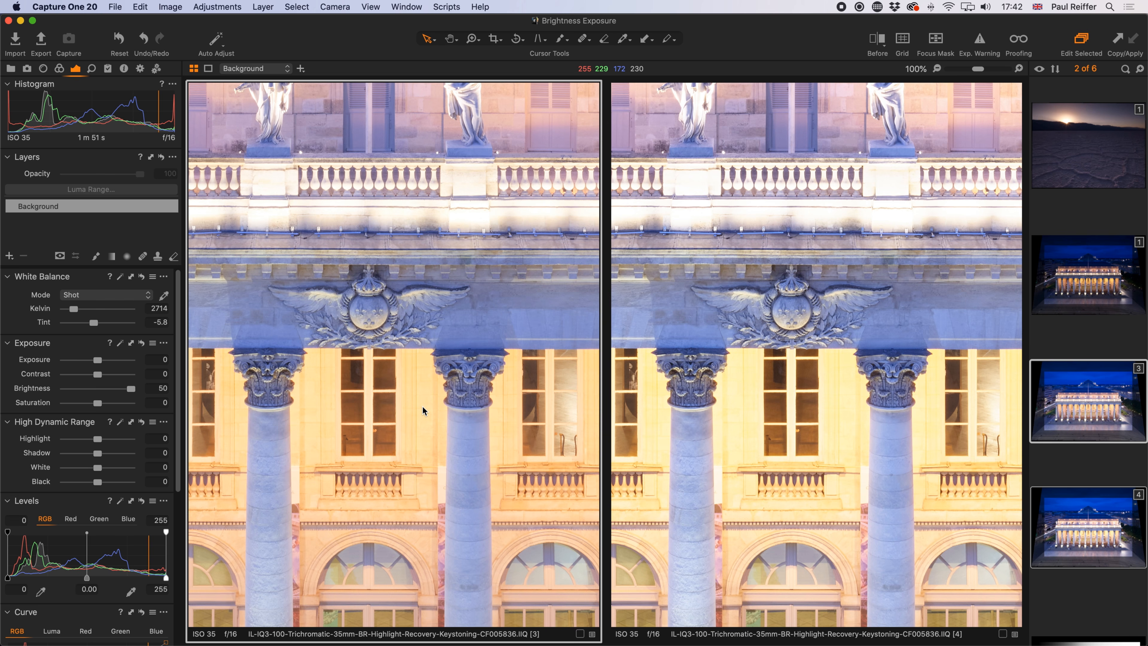
Use the exposure warning to compare clipped highlights in both fitted variants and the original theatre photo, then turn the warning off
click(979, 44)
click(938, 70)
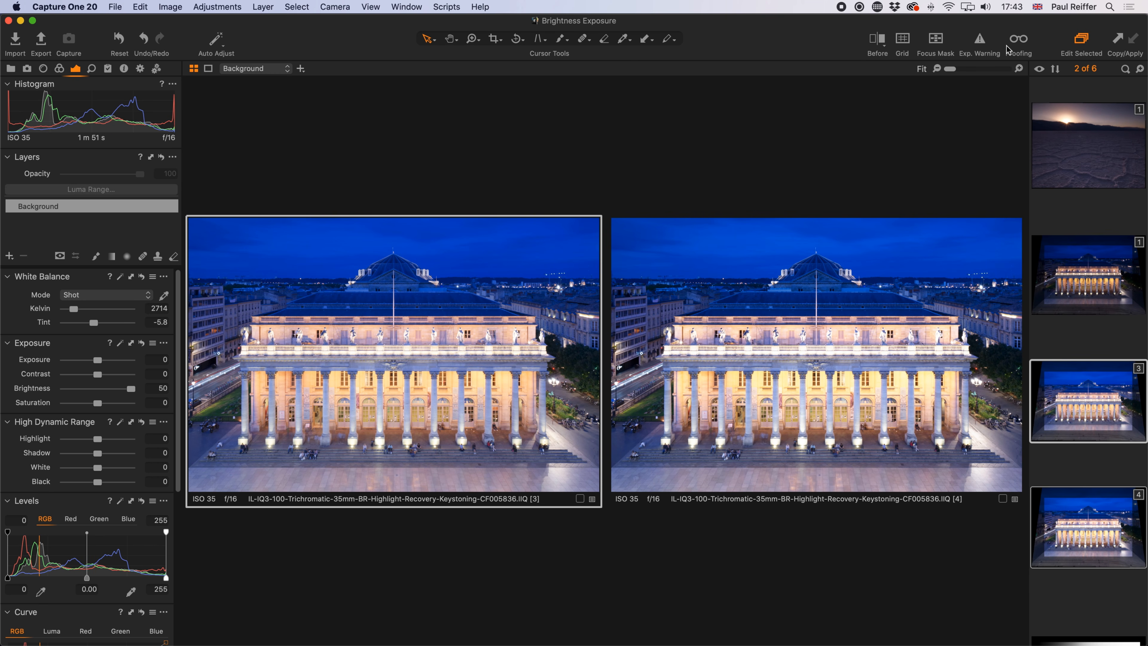
click(980, 43)
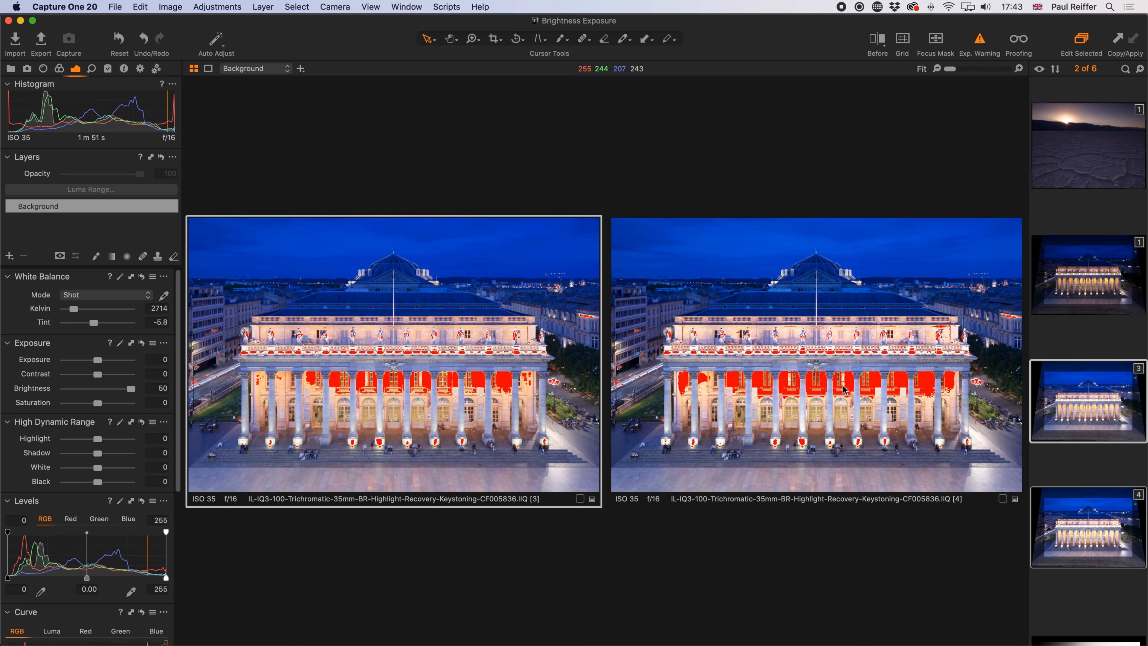
key(z)
click(827, 373)
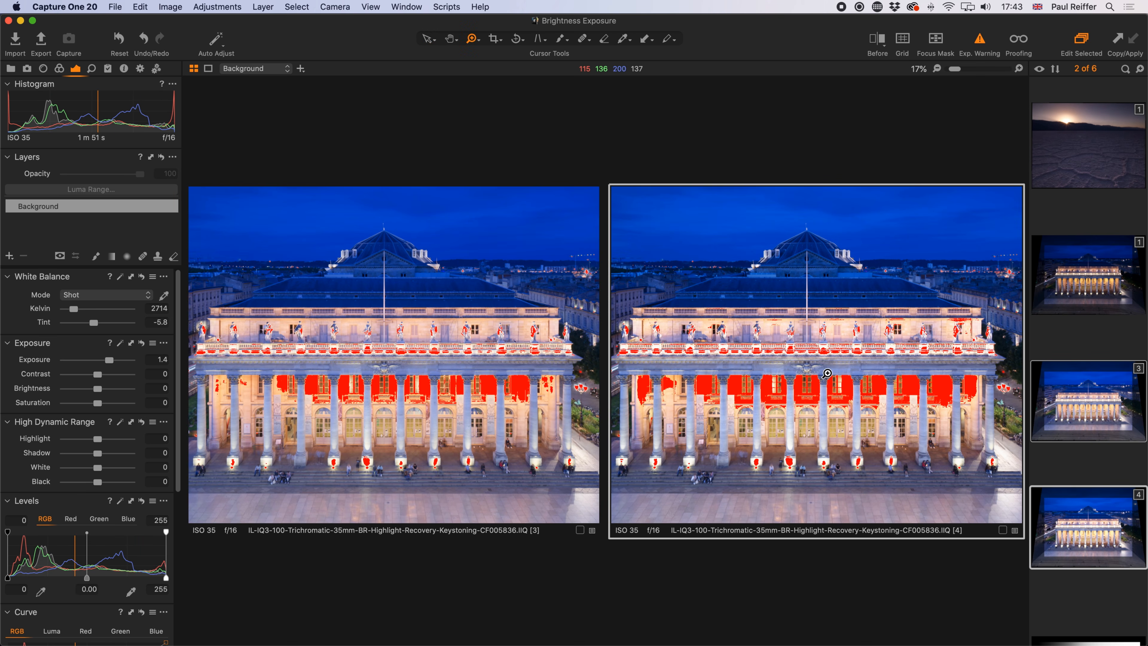
click(826, 373)
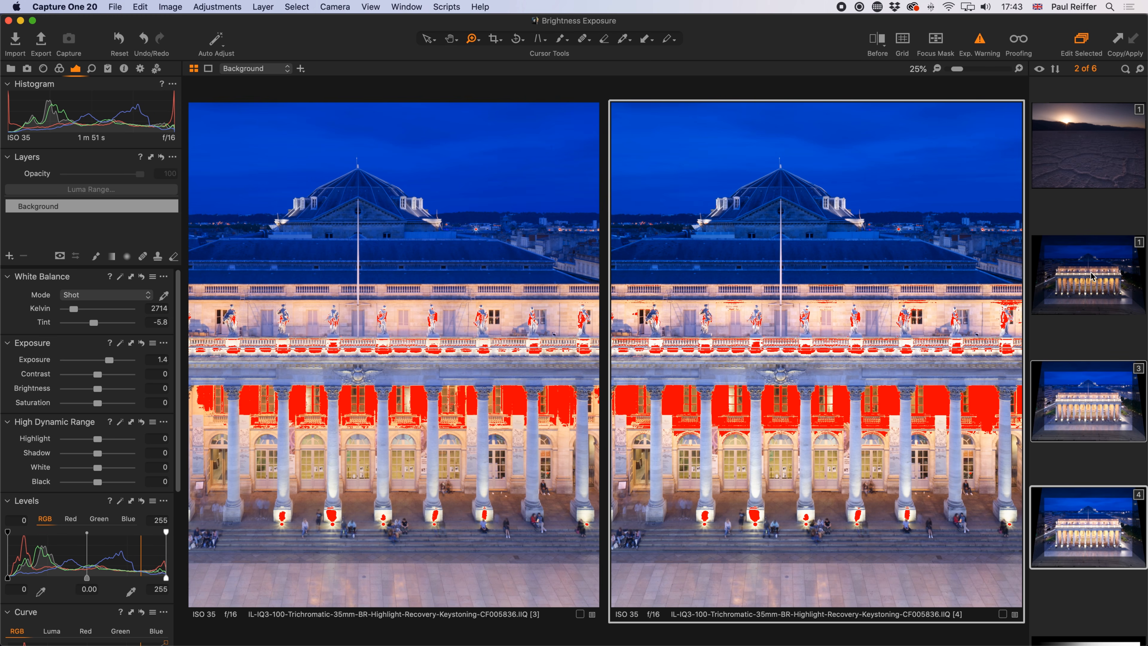
click(1091, 286)
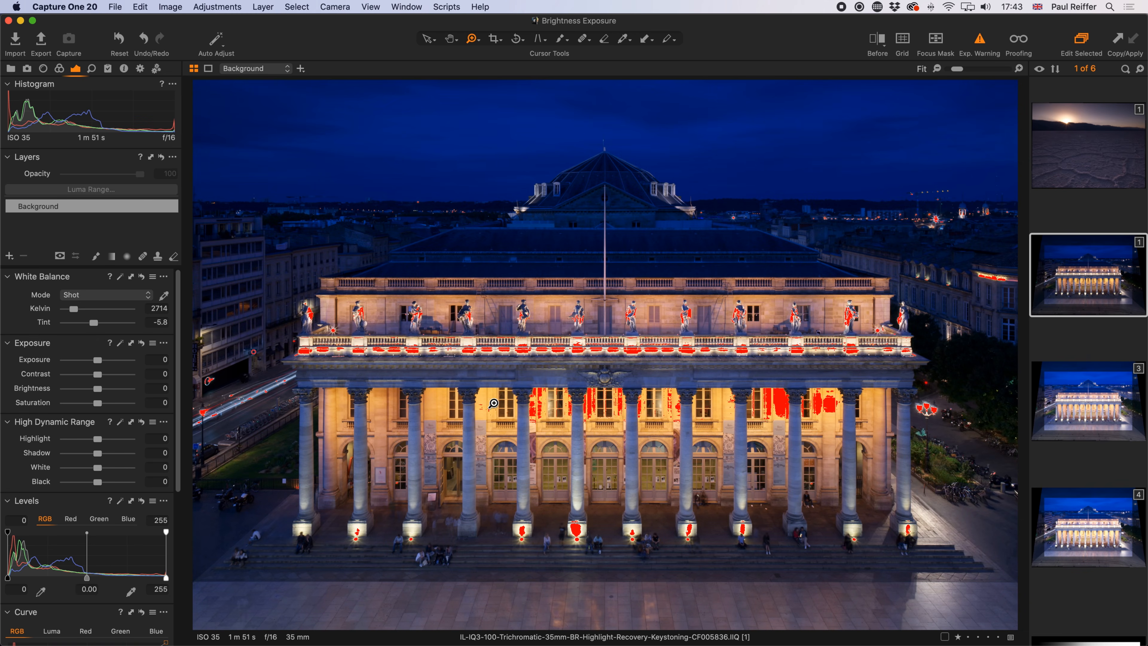
click(980, 41)
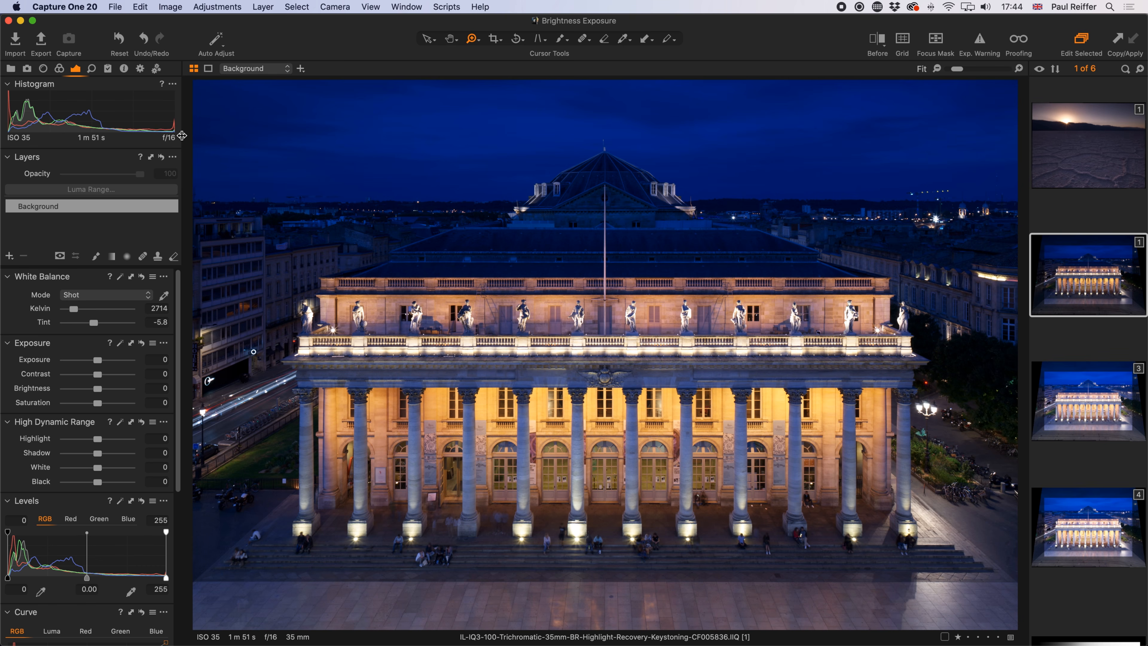
Try an exposure of 1.52 on the original theatre photo, reset it to 0, and lower it to -1.17
drag(97, 360, 109, 362)
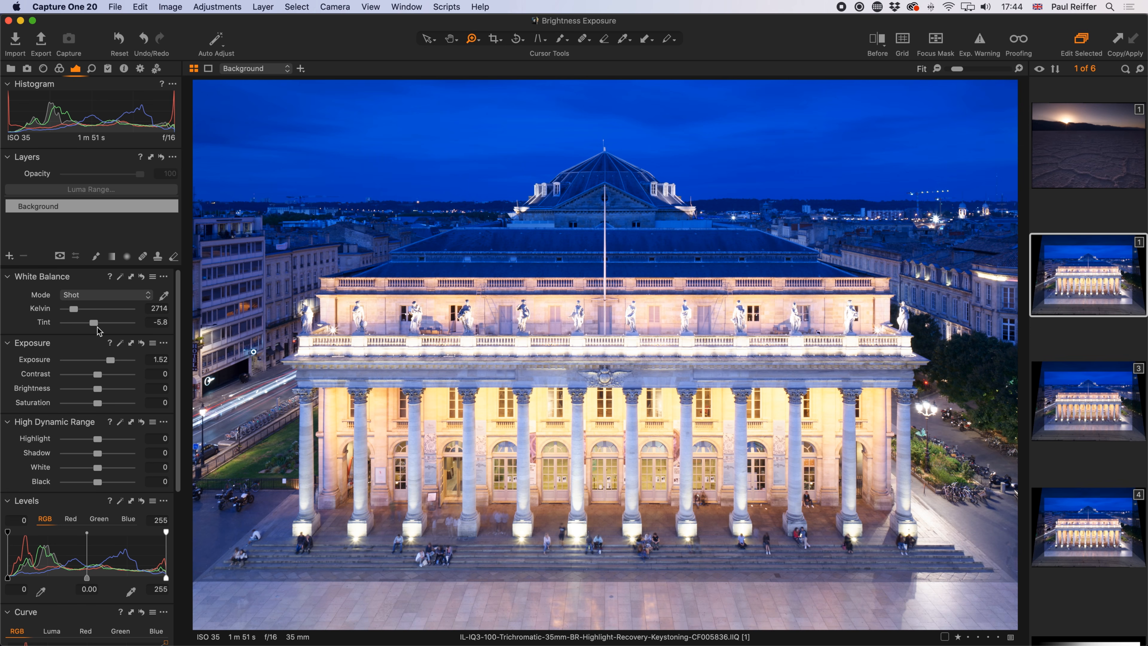
double_click(112, 361)
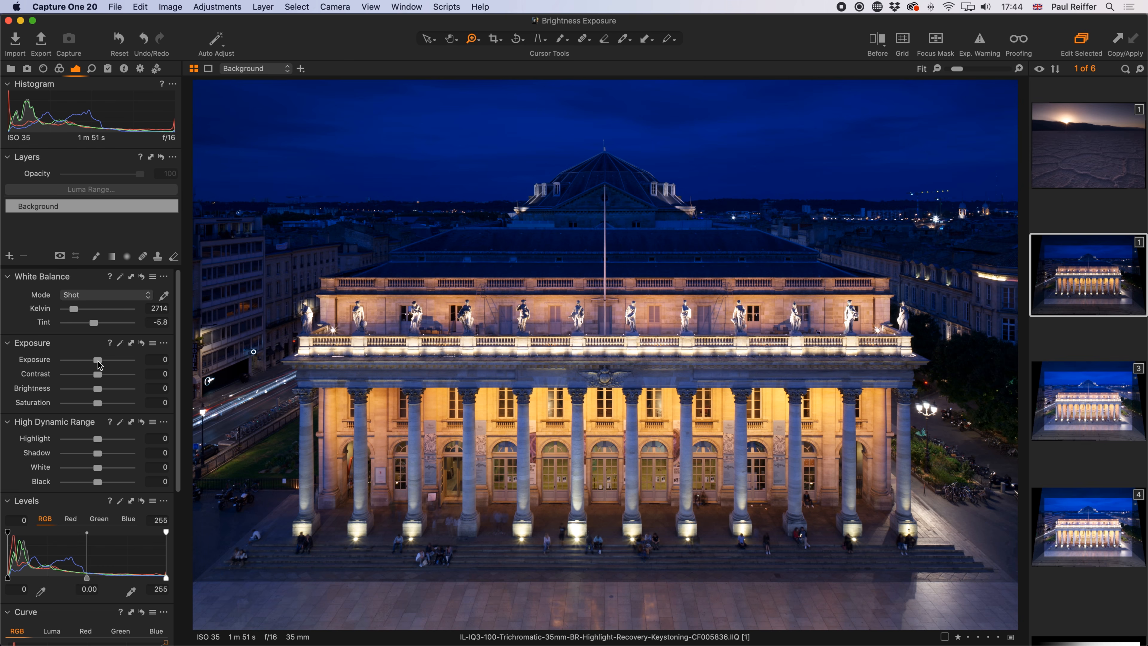
drag(100, 364, 88, 364)
Examine the highlight detail around the central balustrade at up to 200%, then fit the whole photo again
click(599, 347)
click(600, 347)
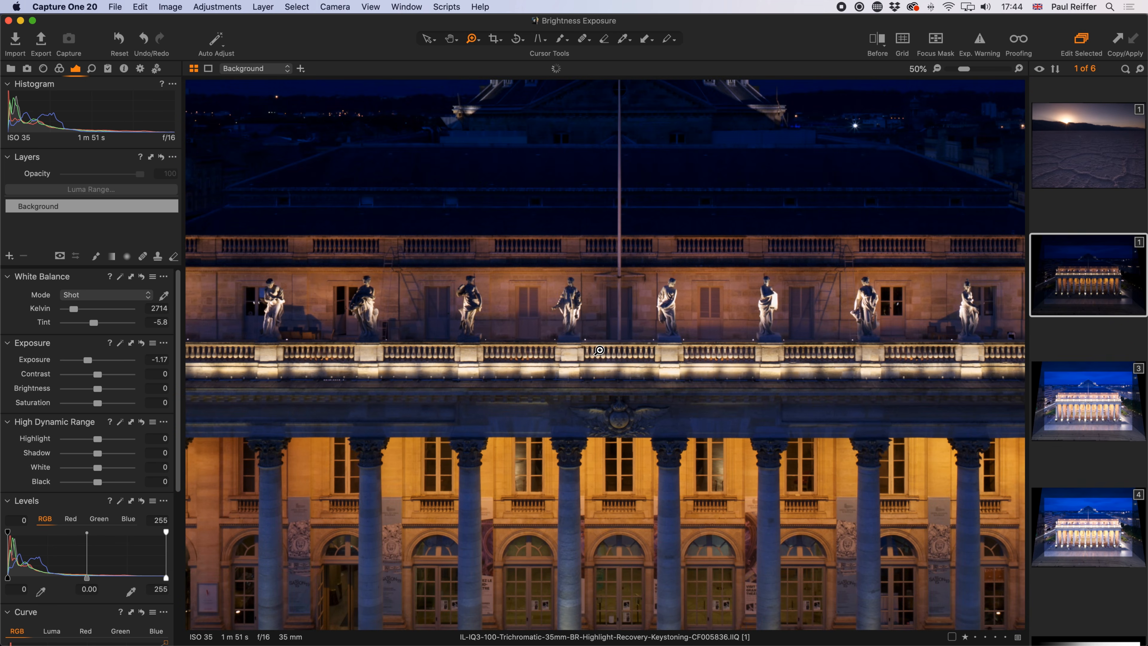
click(600, 347)
click(598, 348)
click(597, 349)
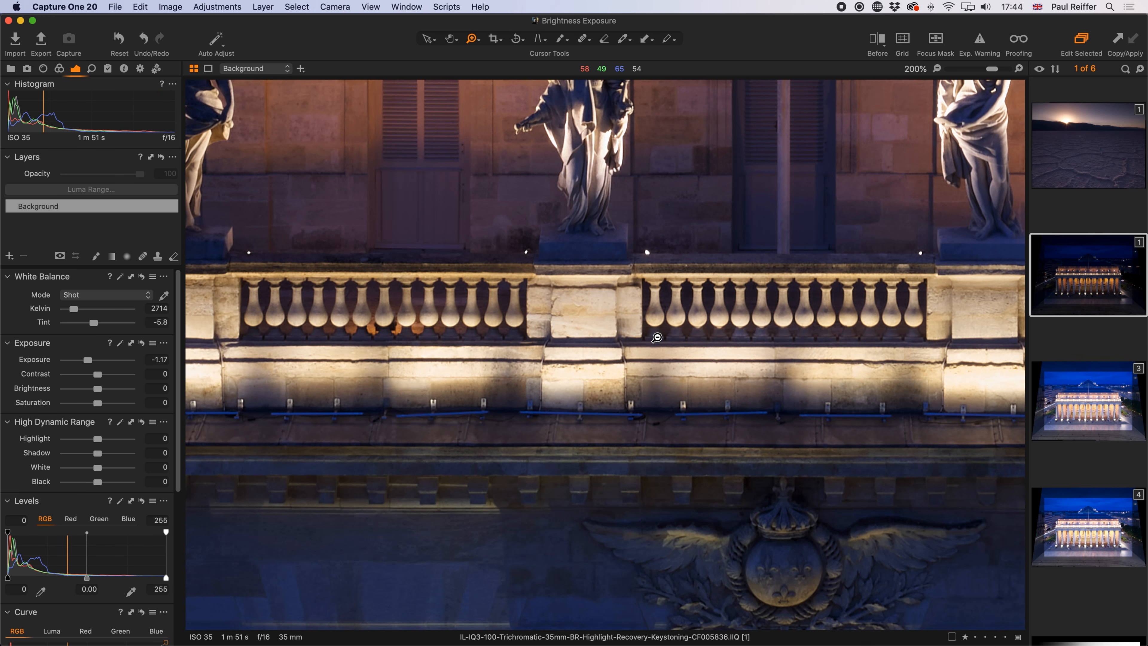
alt+click(657, 338)
alt+click(657, 337)
alt+click(657, 338)
alt+click(657, 337)
alt+click(657, 338)
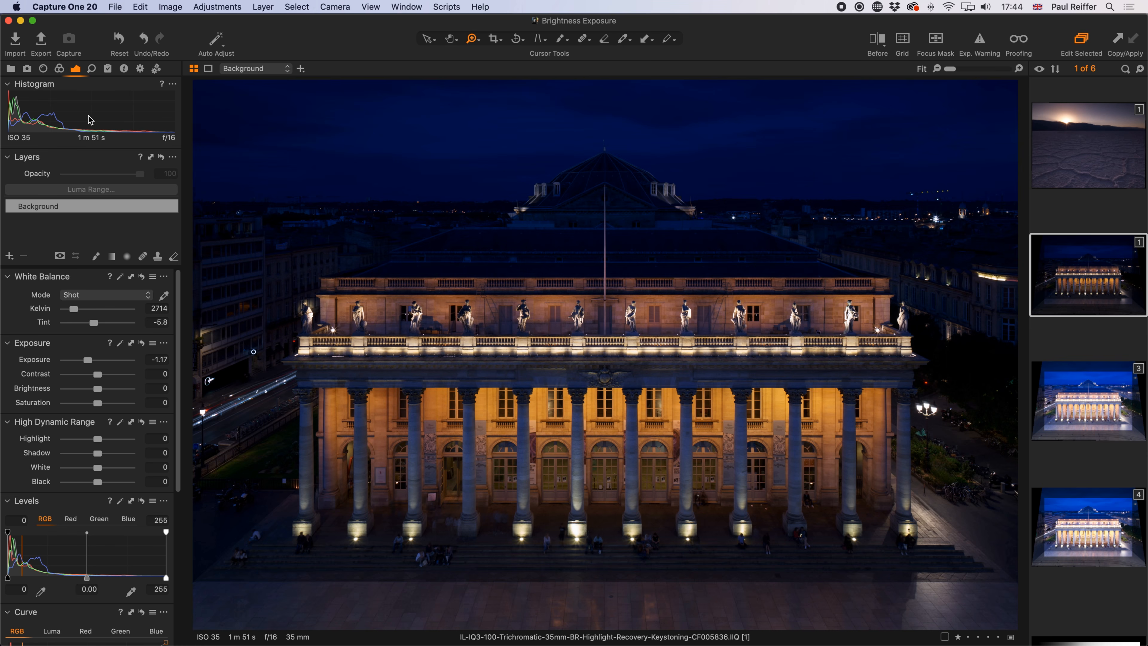
Open the ice seascape and reduce its Recovery Layer's exposure to 1.19
scroll(1101, 529, down, 5)
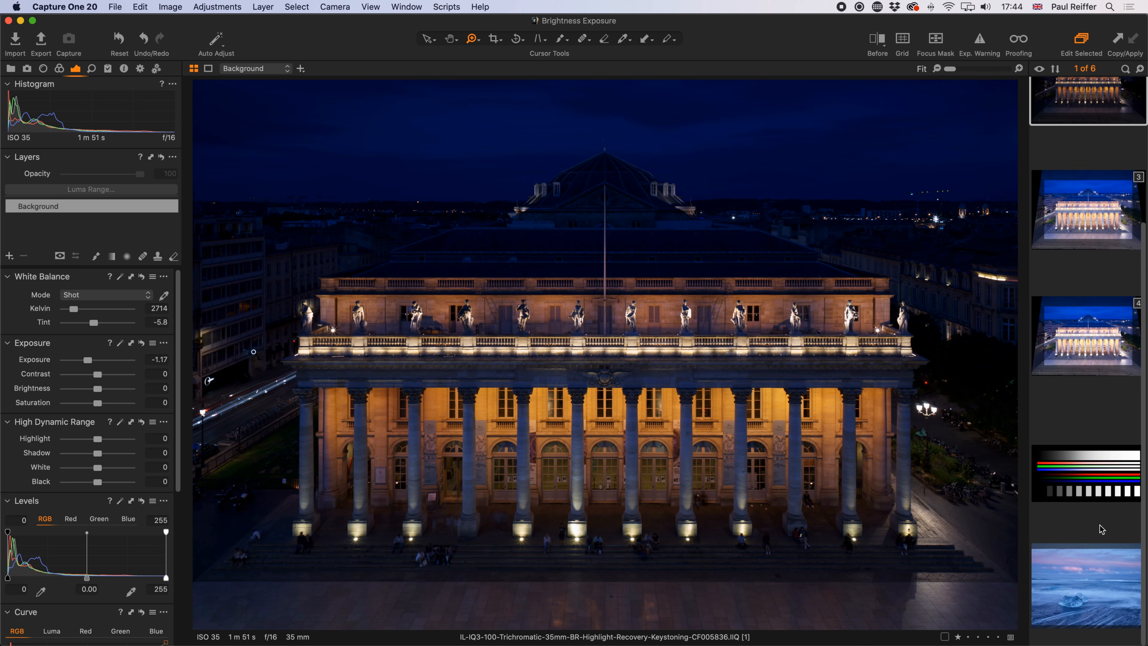
click(1093, 583)
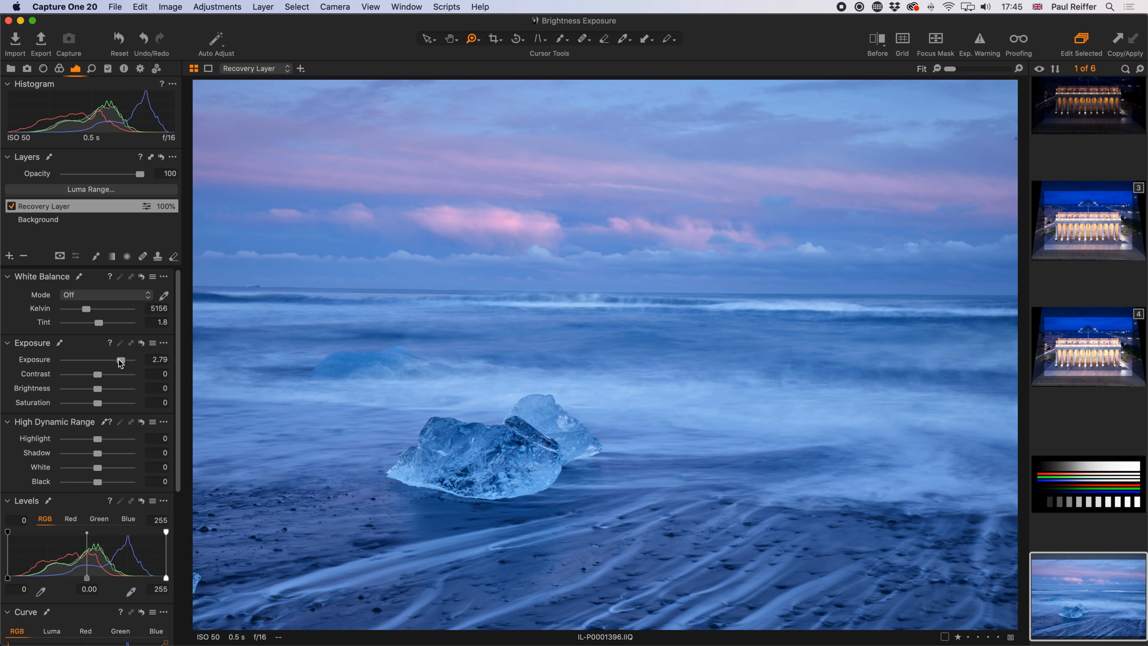
mouse_move(121, 364)
mouse_down()
mouse_move(88, 364)
mouse_move(109, 367)
mouse_up()
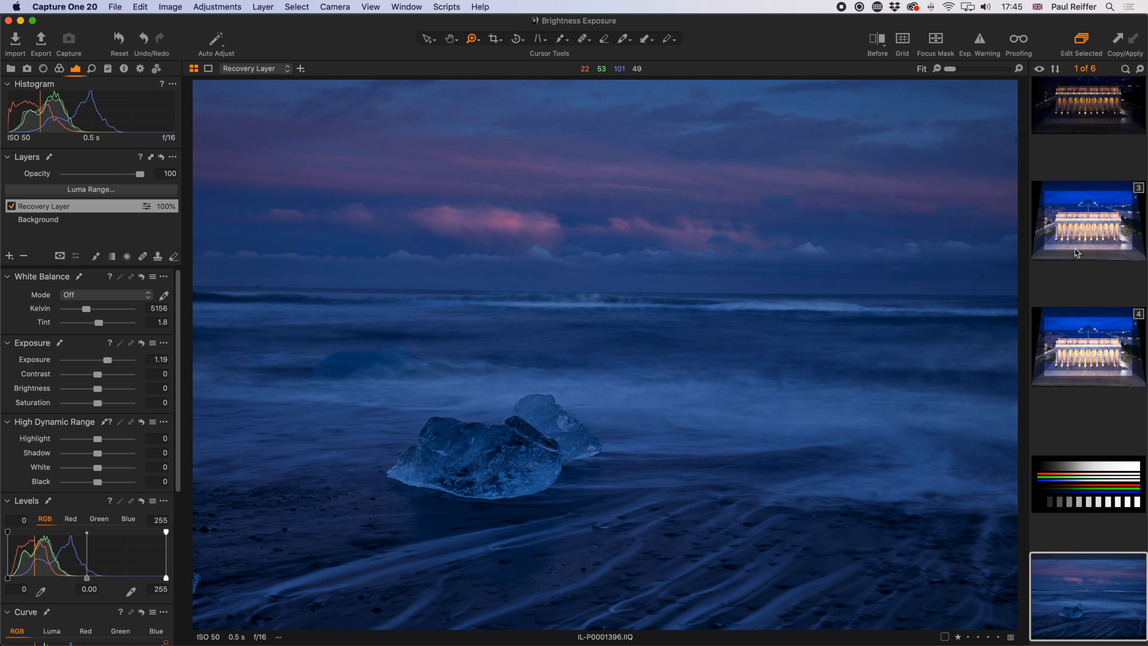
Return the original theatre photo's exposure to 0 and raise its brightness to 26, then 50
click(1103, 107)
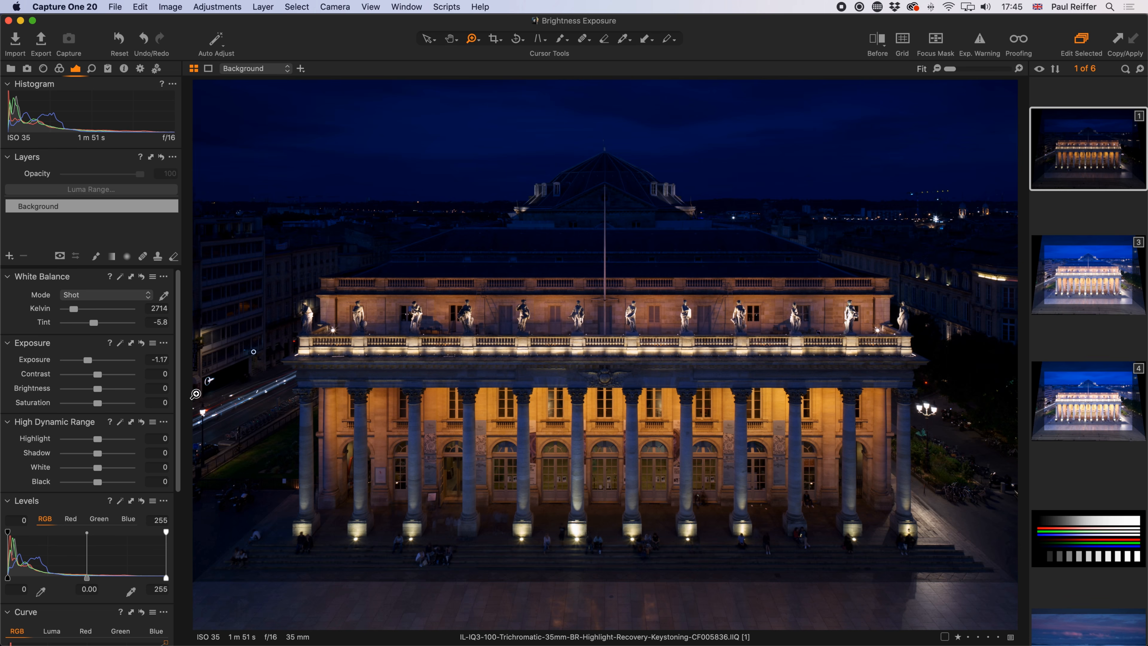
drag(89, 362, 99, 365)
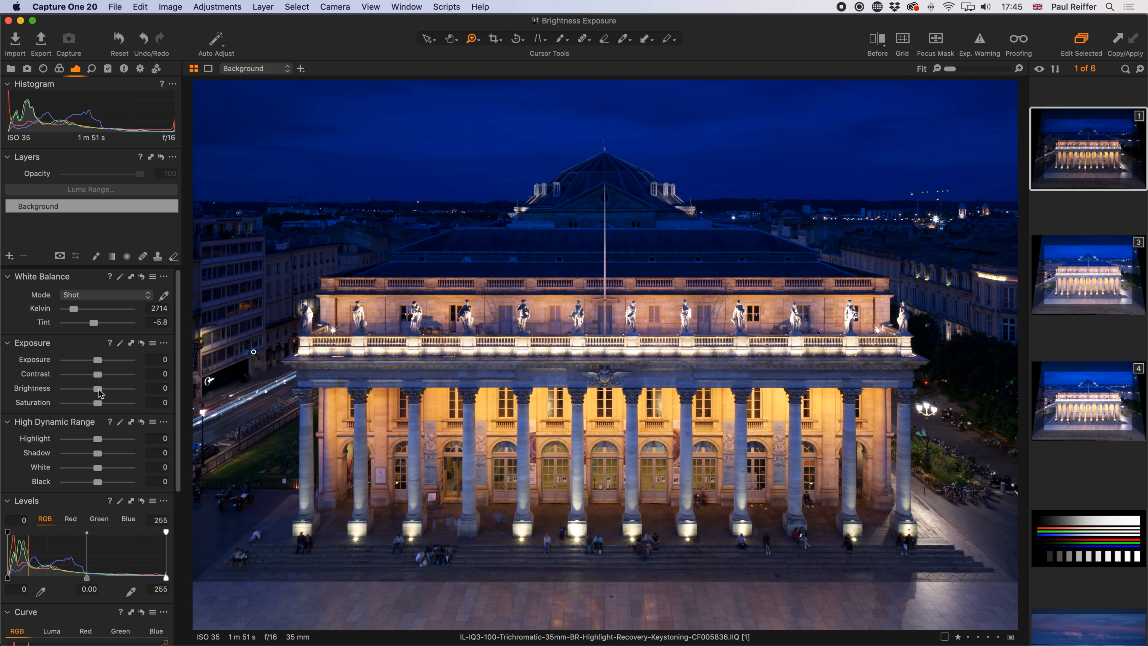
drag(101, 391, 118, 395)
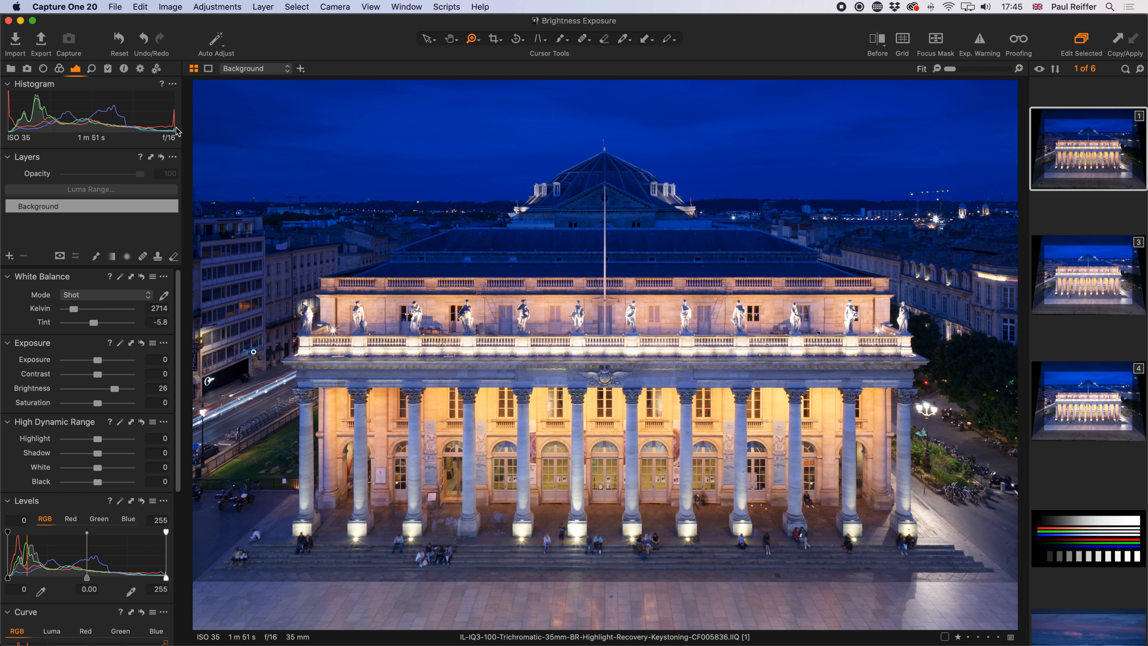
drag(118, 393, 135, 393)
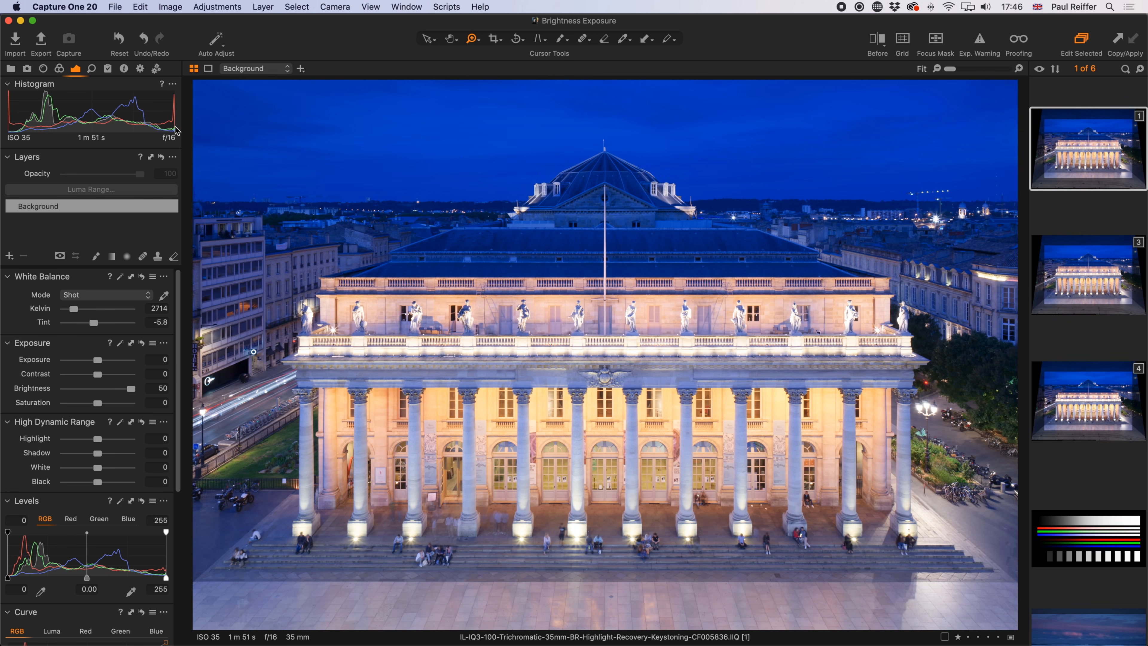
Set the original theatre photo's brightness to -1 and its exposure to 1.49
drag(130, 391, 111, 362)
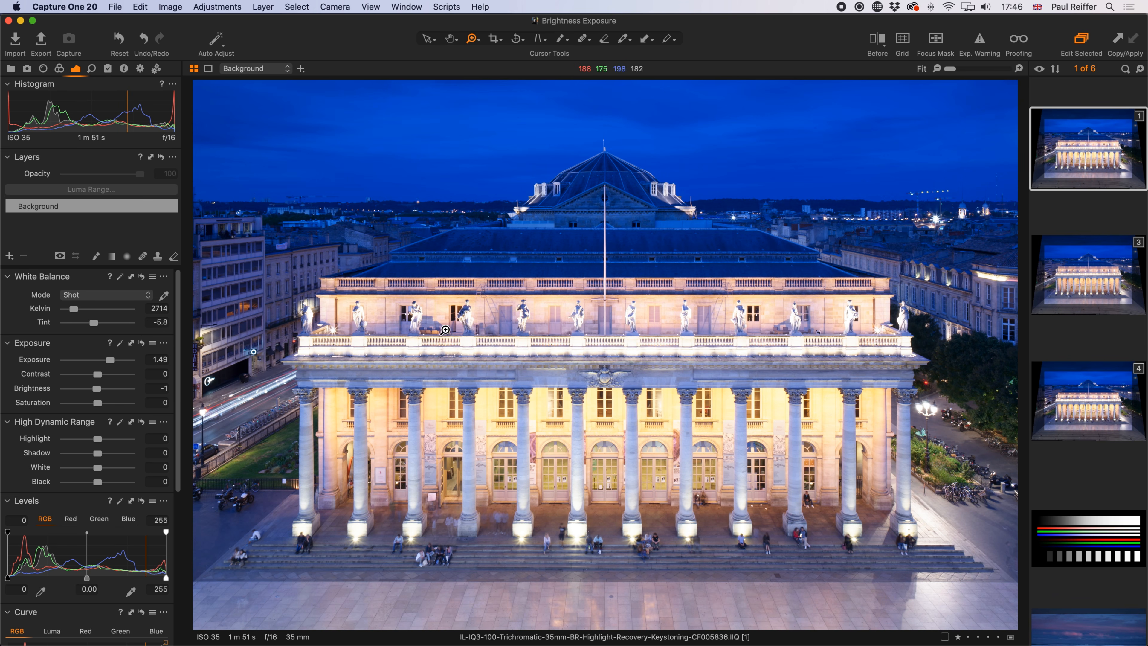
Reset the original theatre photo's exposure to 0, try brightness at 20 and -38, and reset the brightness to 0
double_click(110, 360)
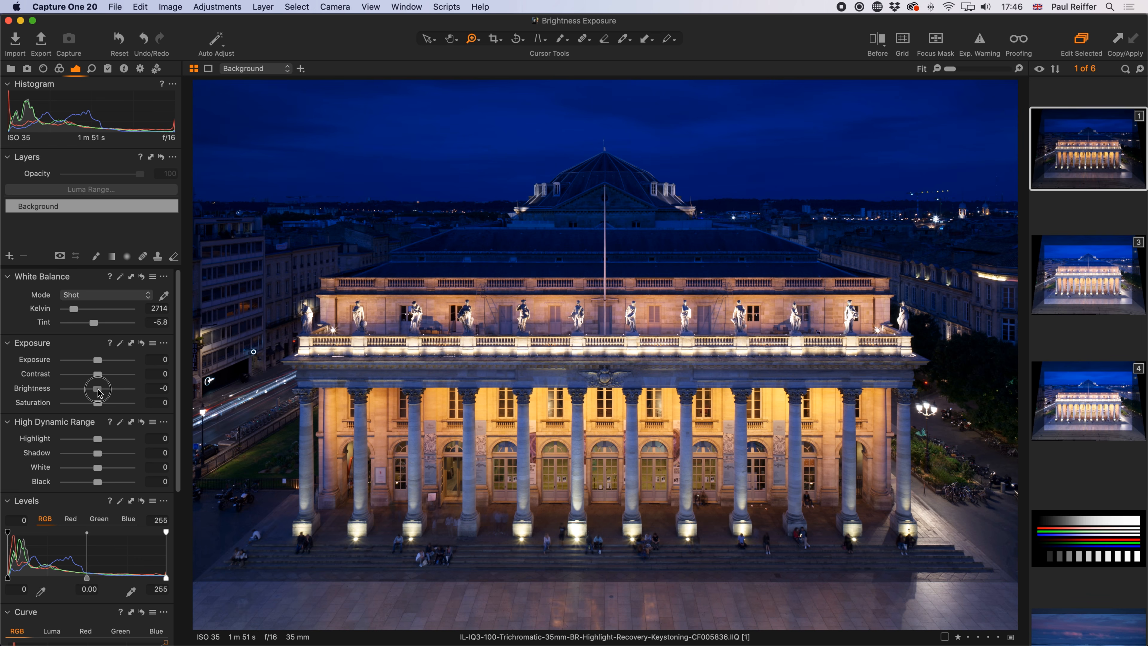
drag(97, 360, 114, 394)
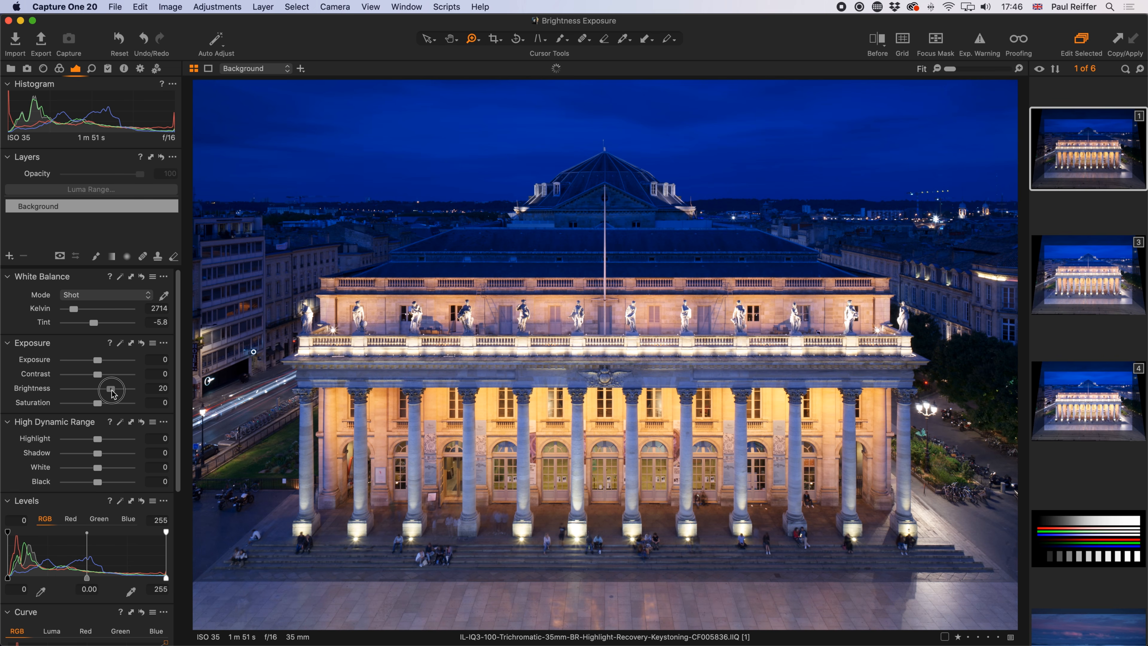
drag(113, 394, 74, 395)
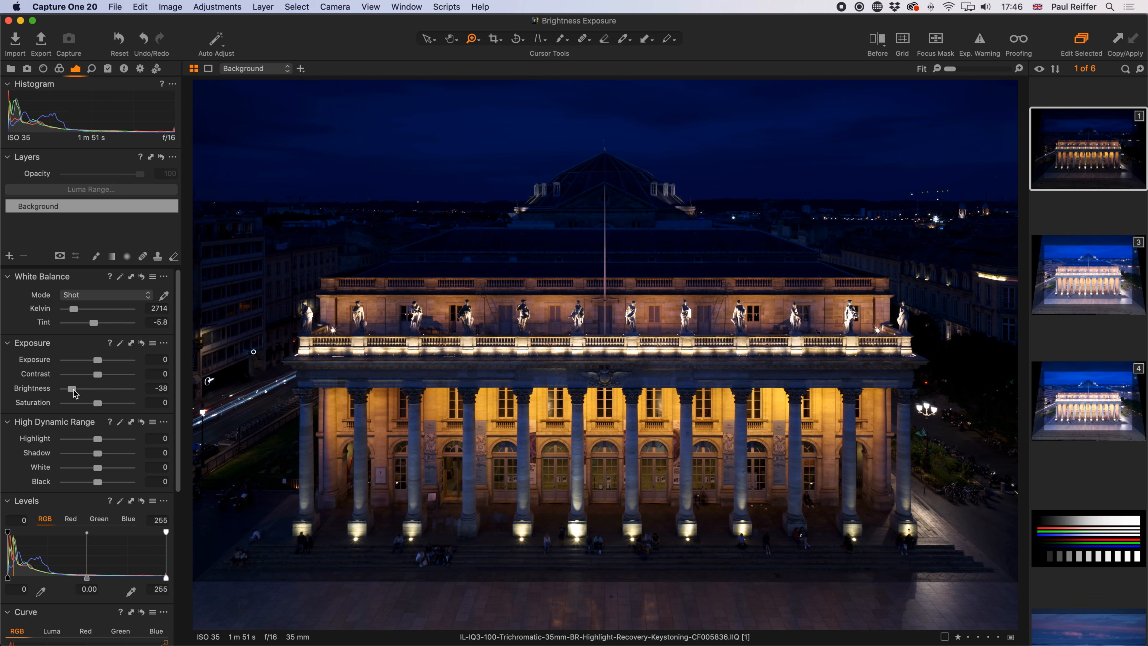
double_click(74, 391)
Lower the original theatre photo's exposure to -1.46, then reset it to 0
drag(97, 360, 85, 363)
drag(86, 361, 86, 361)
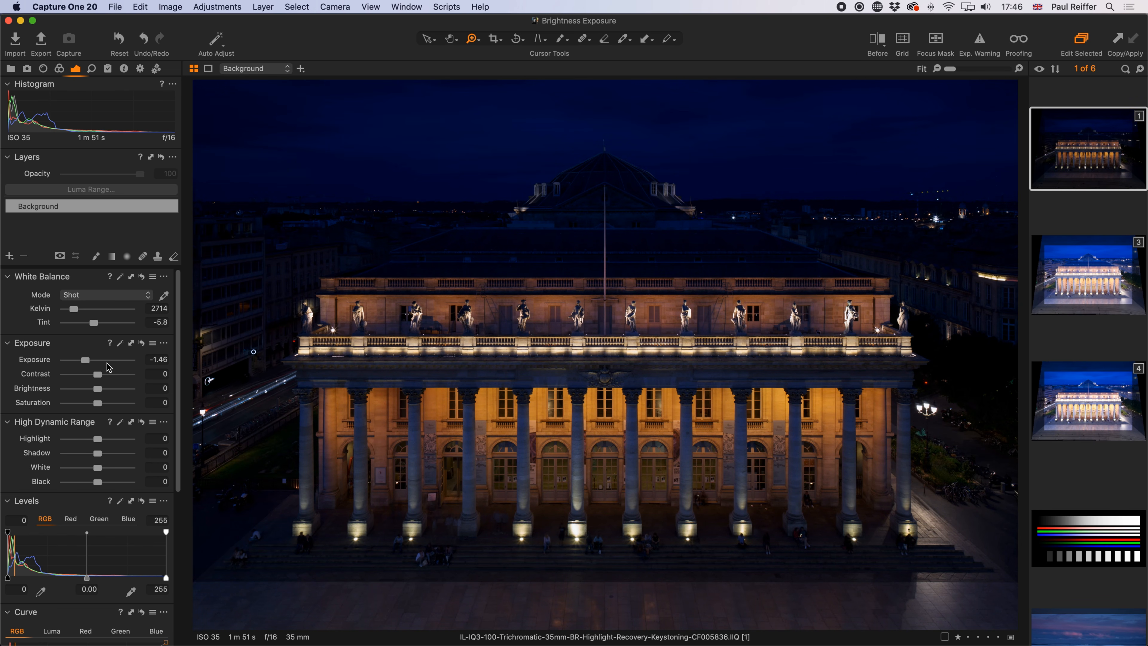
double_click(86, 362)
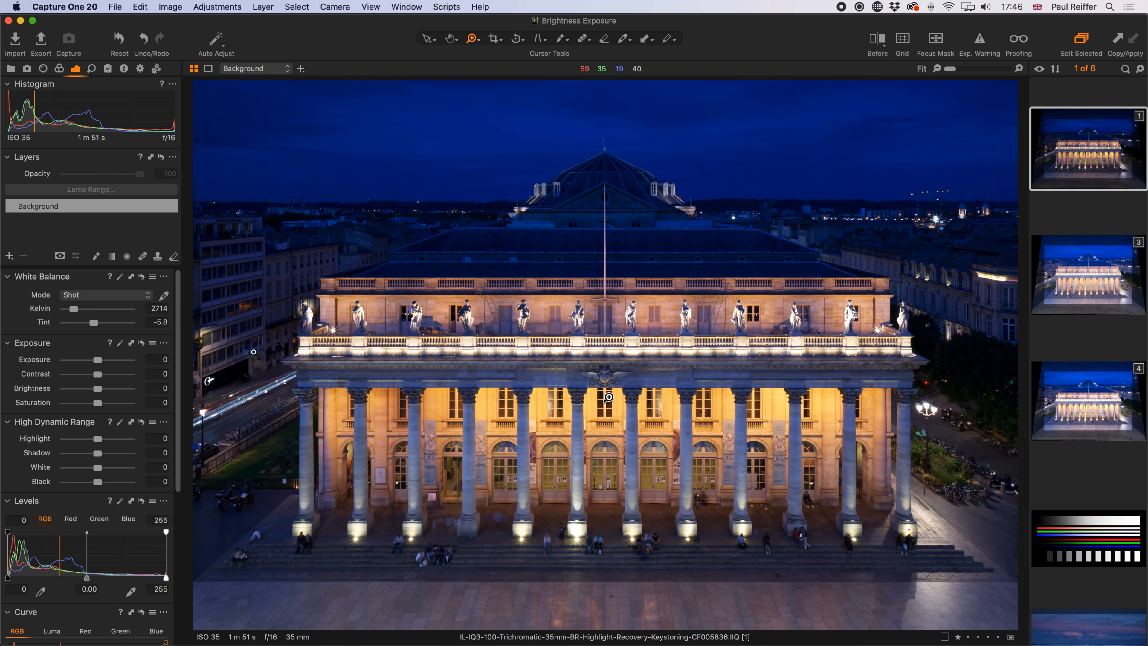
Open Brightness-Chart.tif and check its clipped areas with the exposure warning, then turn the warning off
click(1083, 524)
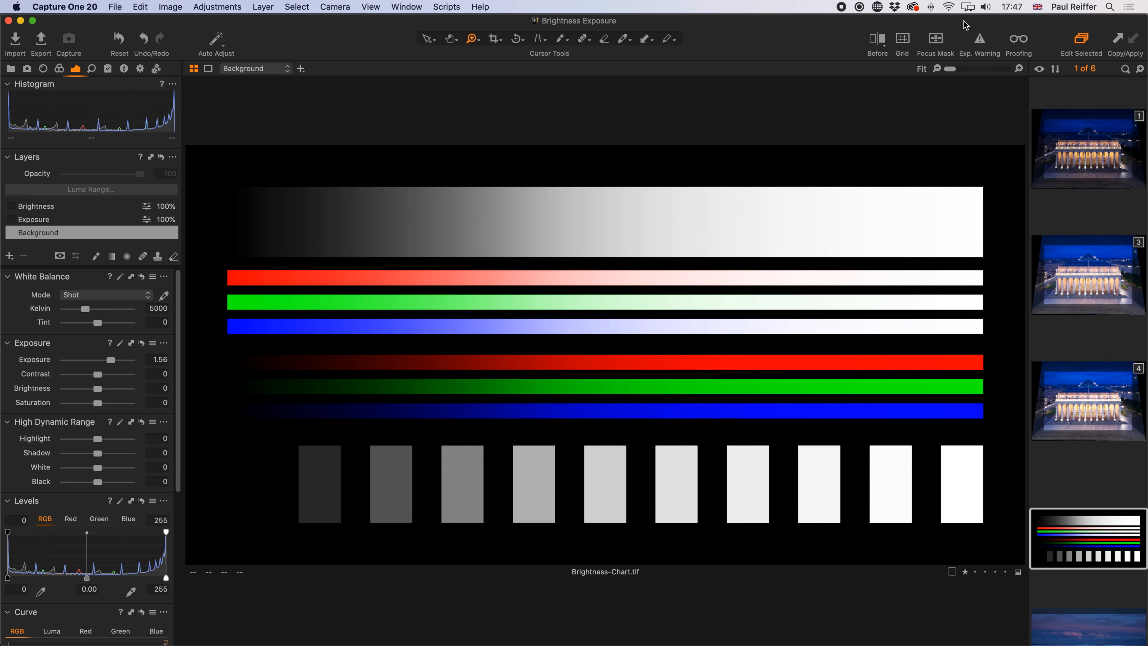
click(979, 41)
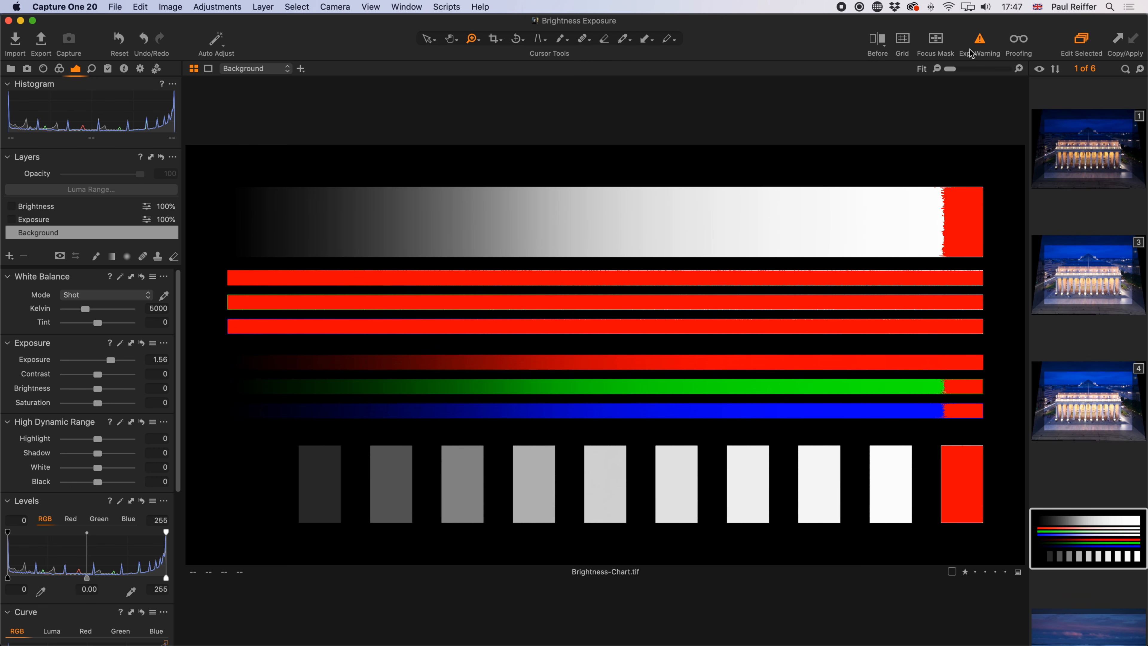
click(979, 42)
Change the highlight exposure warning colour to magenta in the Exposure preferences
click(64, 7)
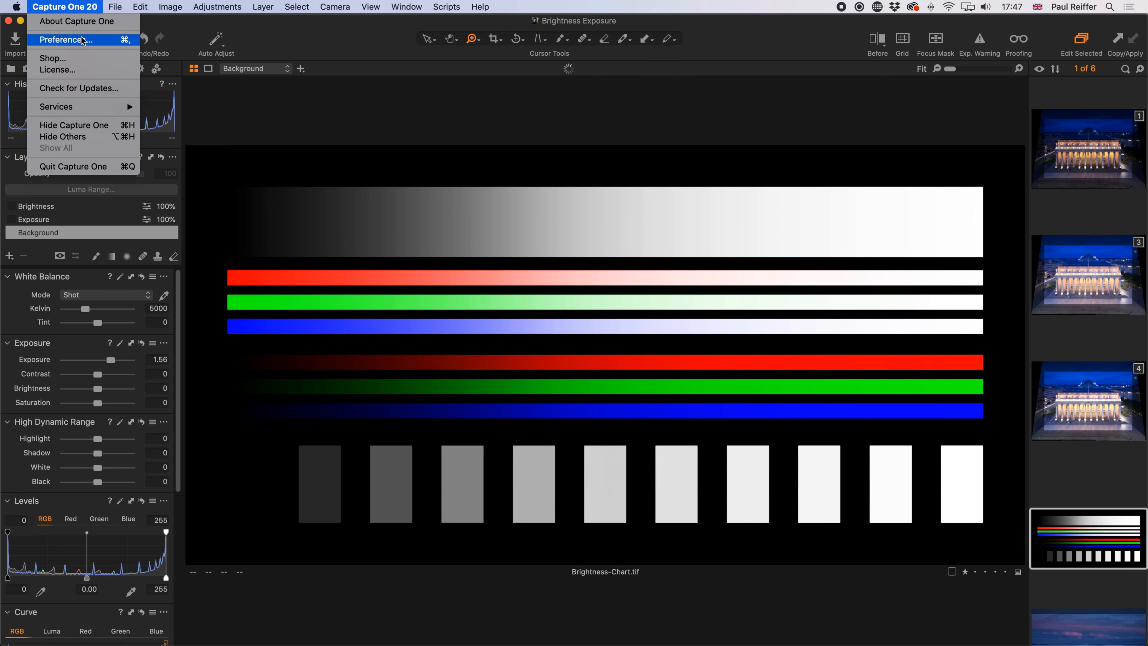
click(90, 41)
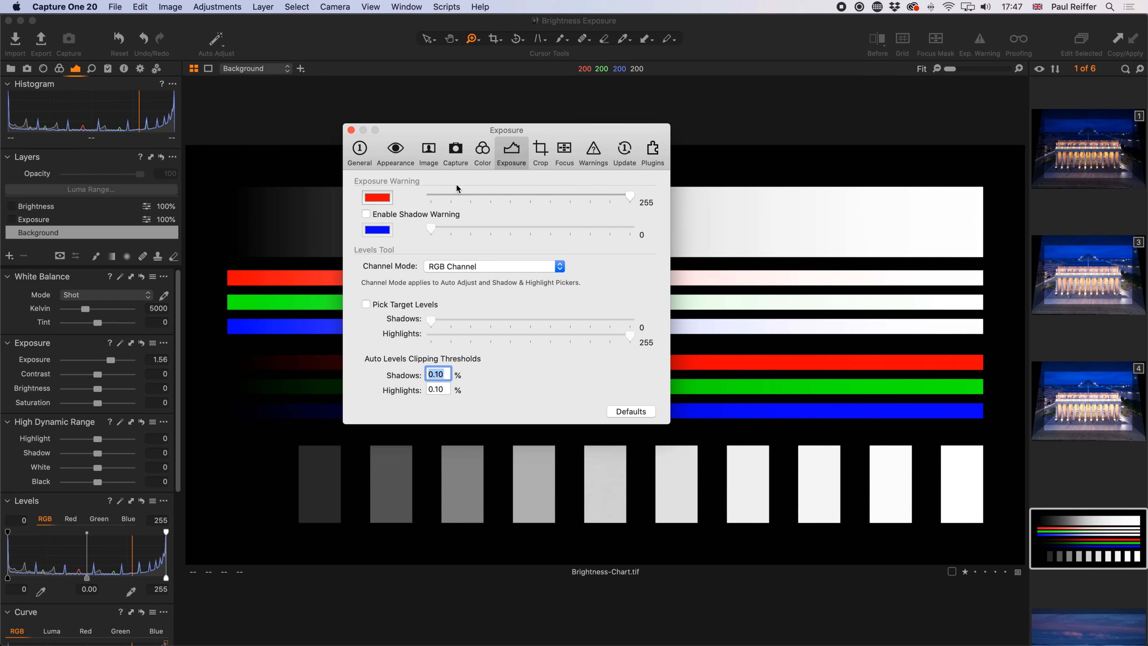
click(378, 199)
click(103, 542)
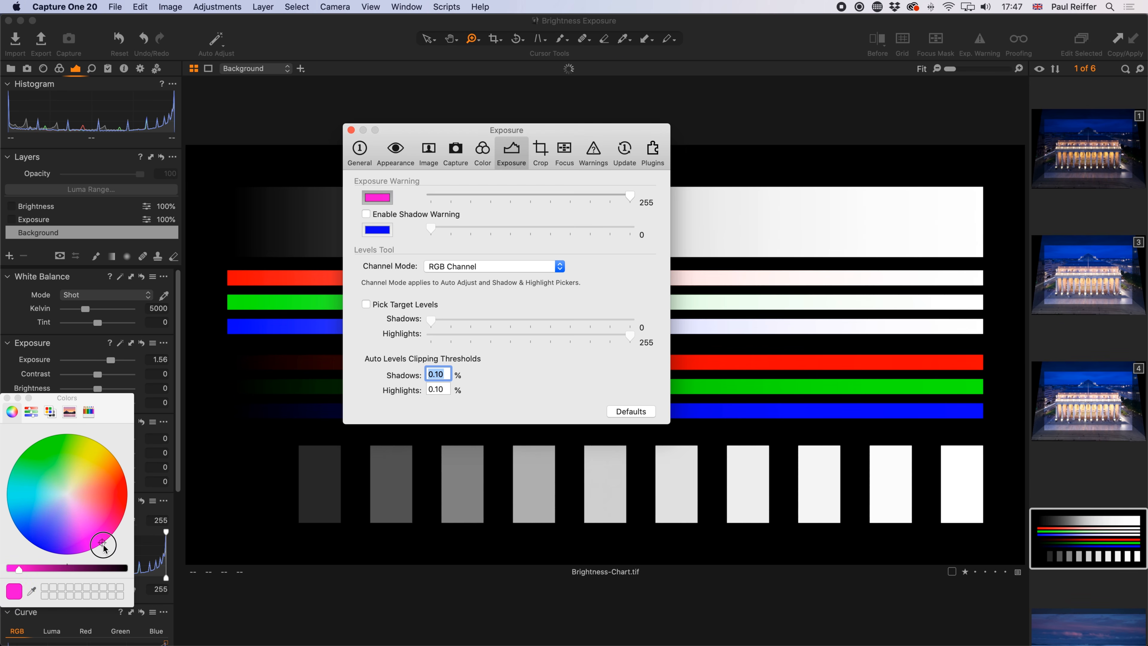
click(6, 398)
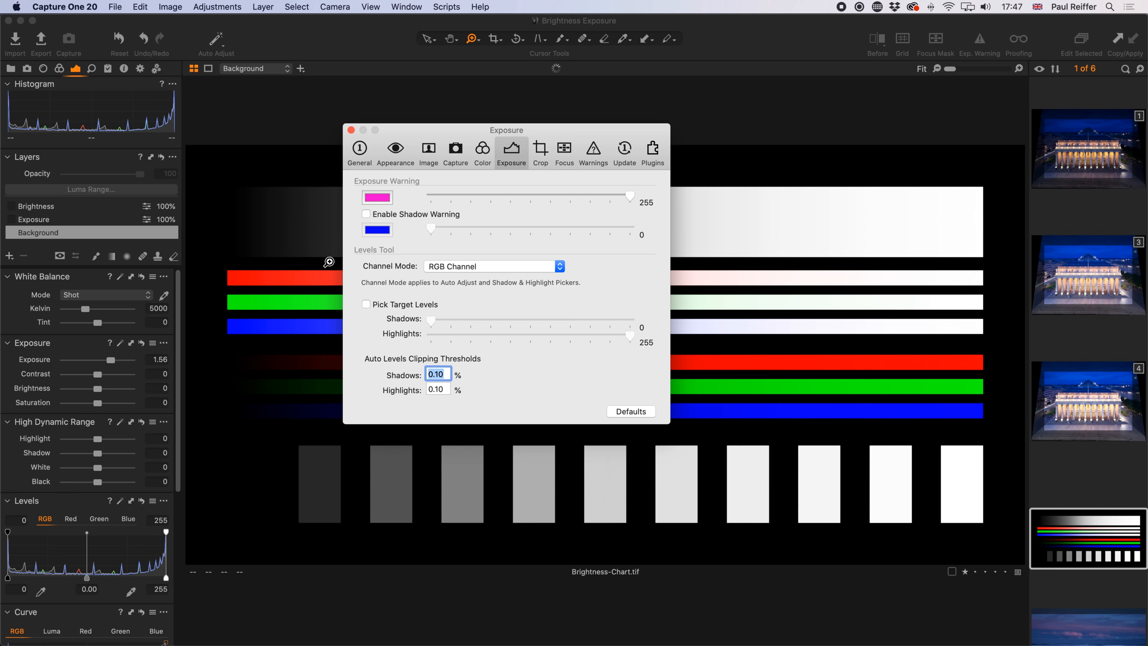
click(351, 131)
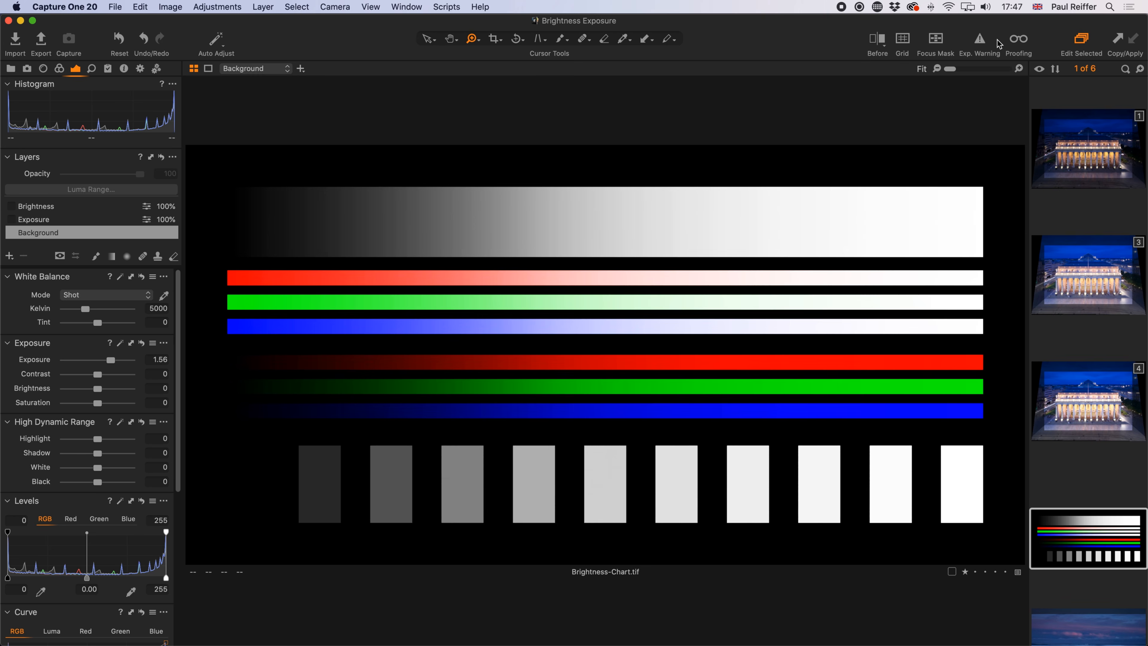
Compare the chart's grey and colour gradients with the exposure warning on and off
click(980, 41)
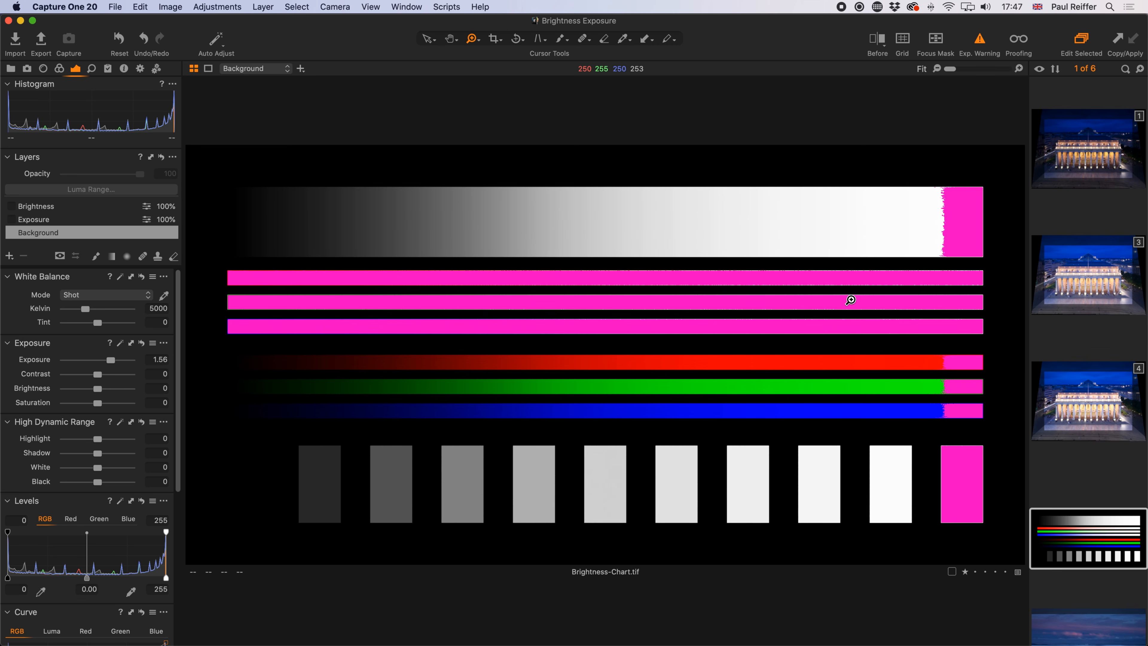
click(980, 41)
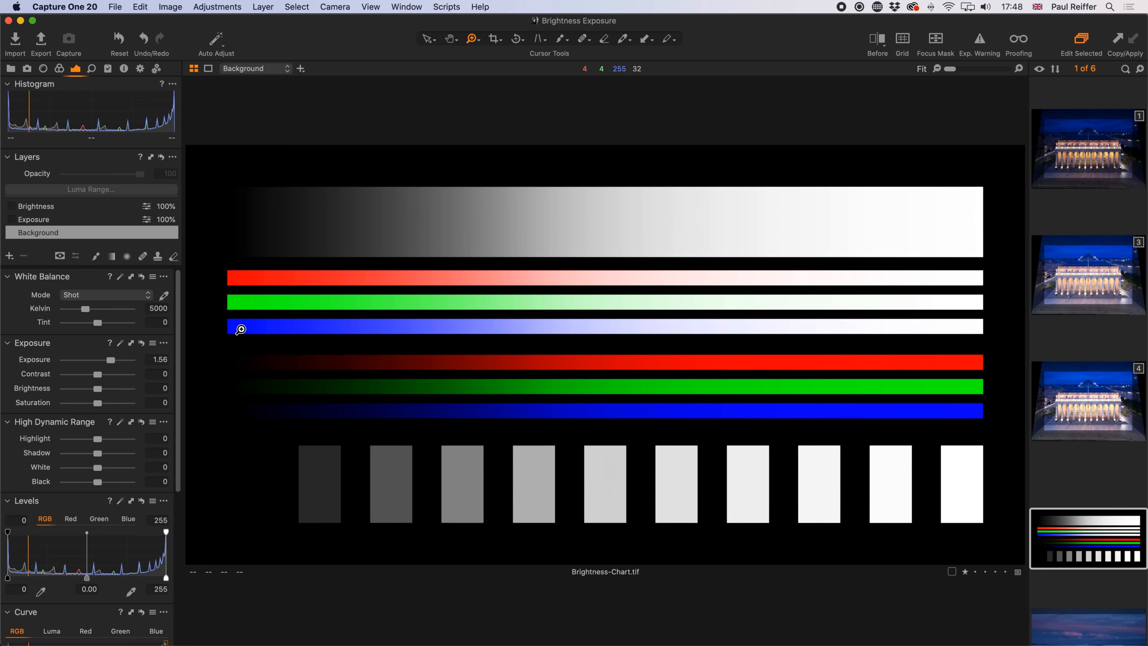
click(980, 40)
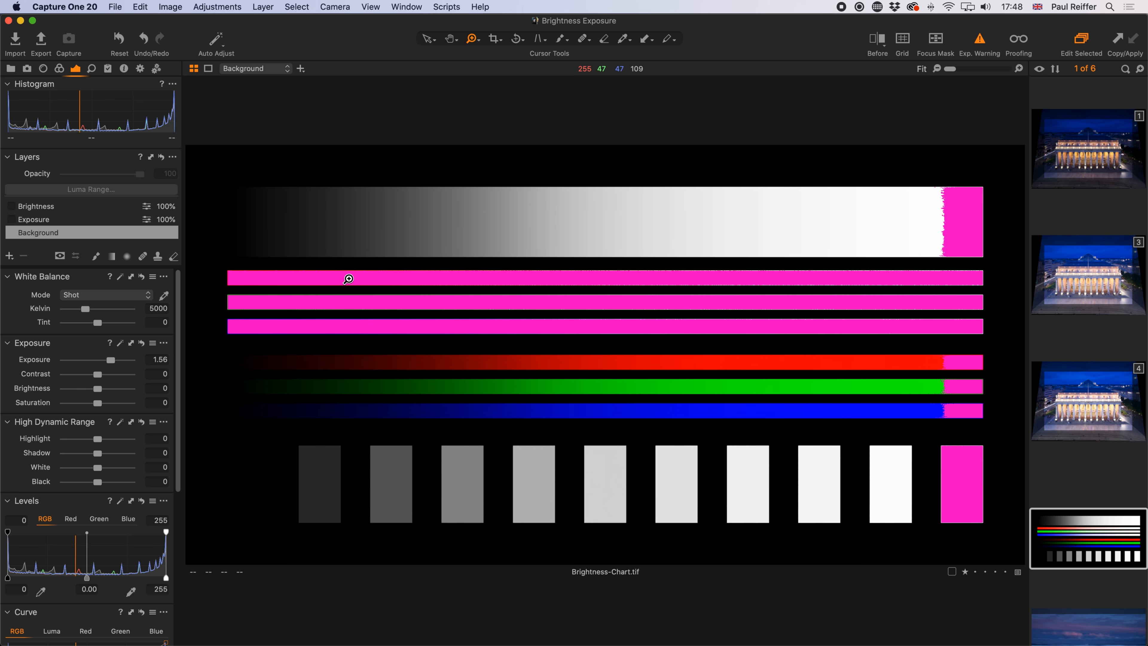
click(980, 40)
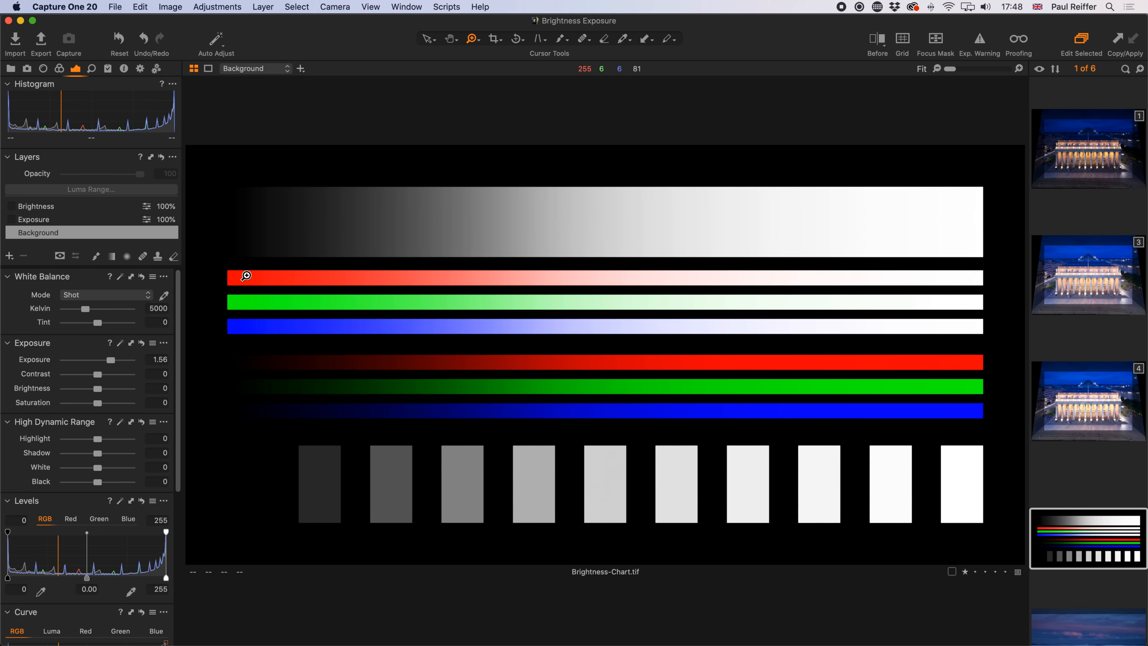
Open the salt-flat sunset photo and check the clipping around the sun with the exposure warning
scroll(1119, 310, up, 3)
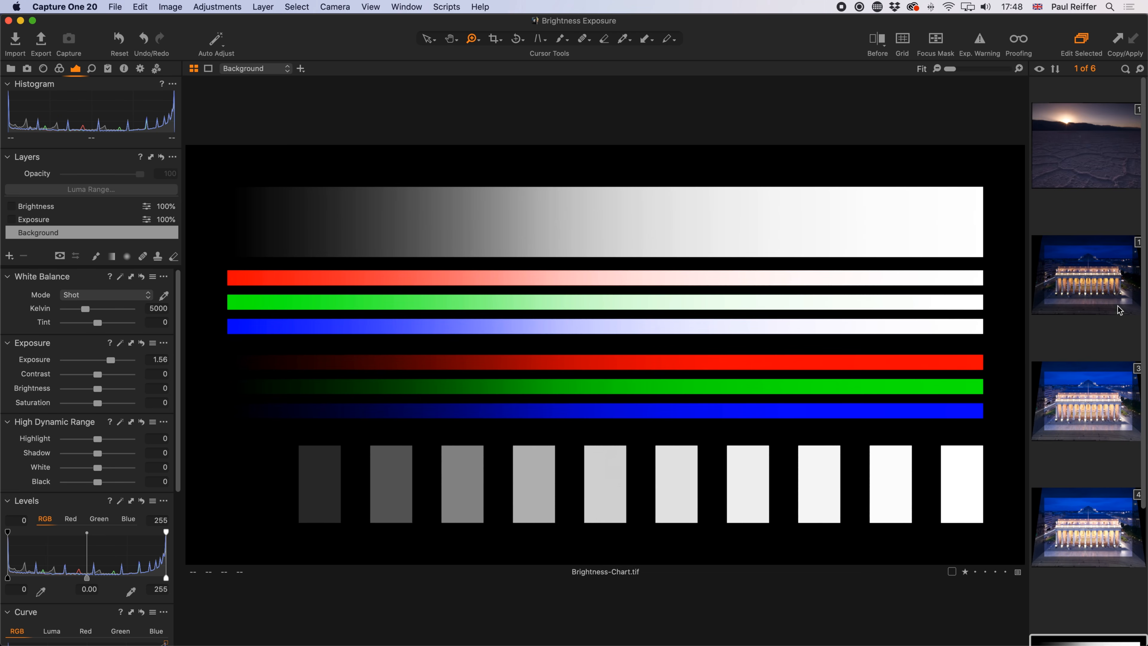
click(1051, 159)
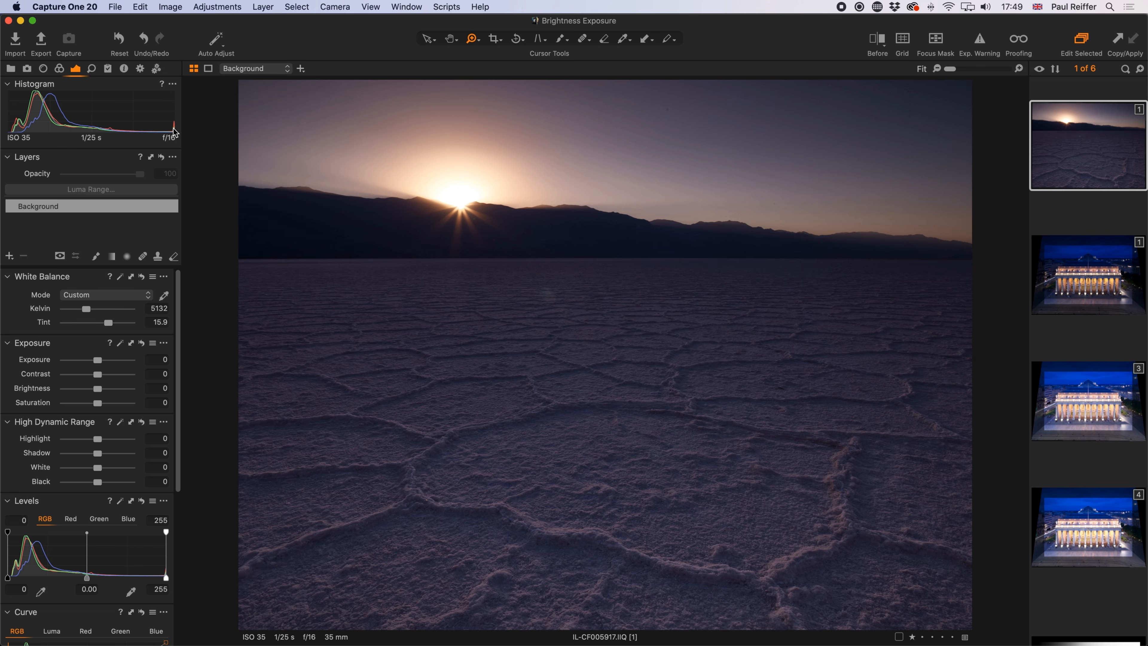
click(984, 42)
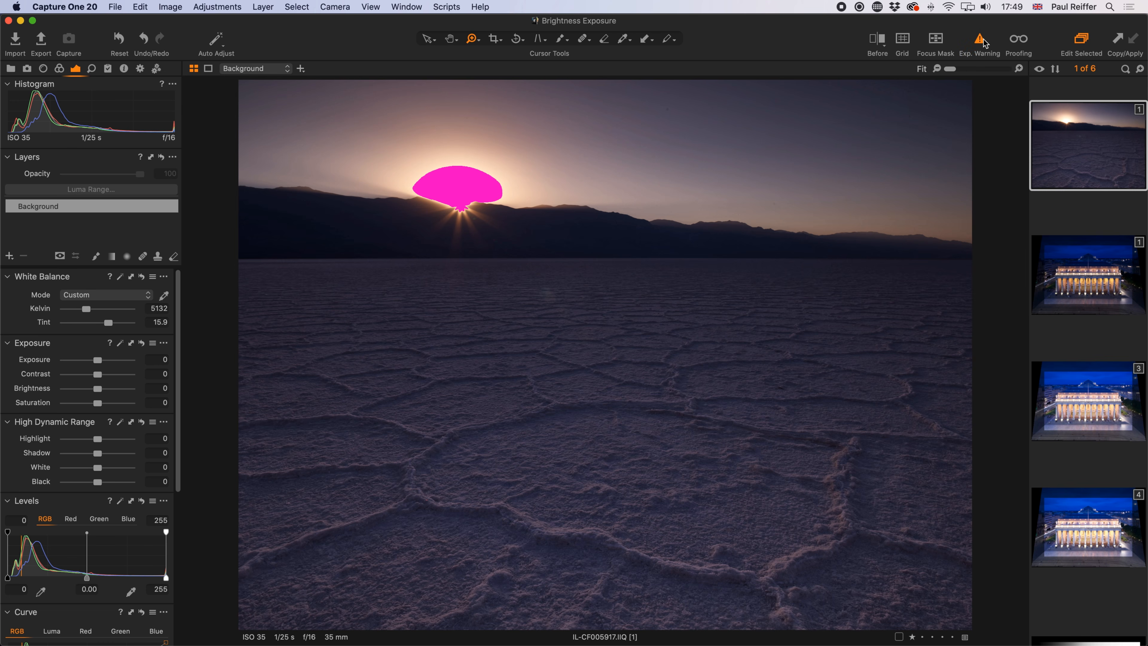
click(985, 42)
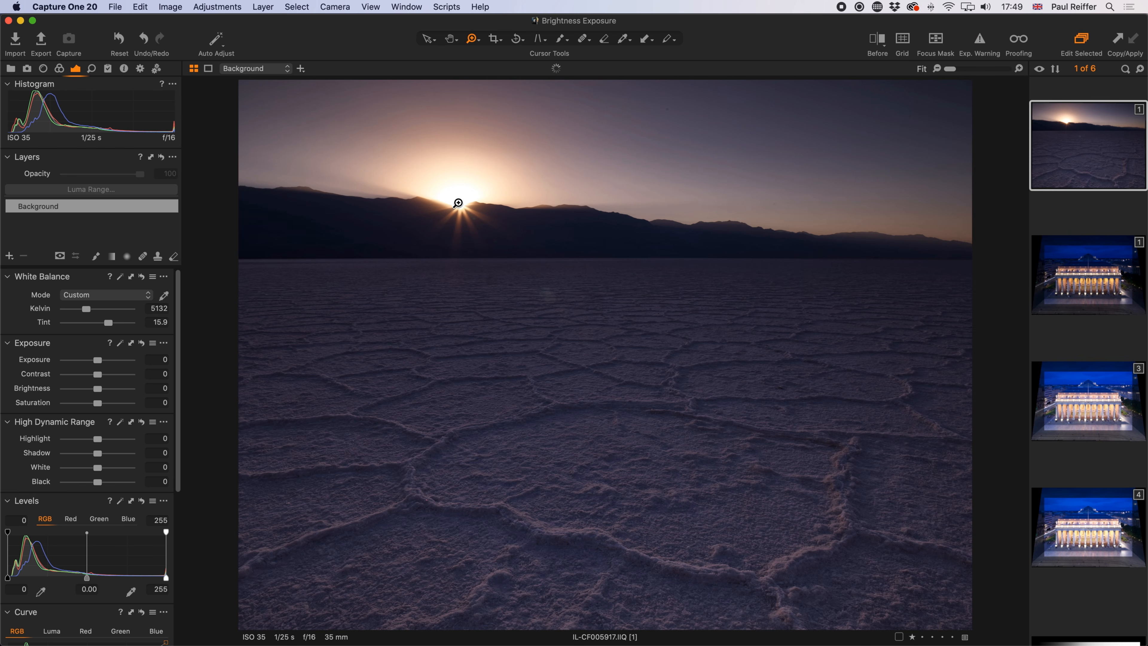
Lower the salt-flat photo's exposure to -3.59 to inspect the sun, then reset it to 0
click(427, 39)
drag(96, 366, 68, 364)
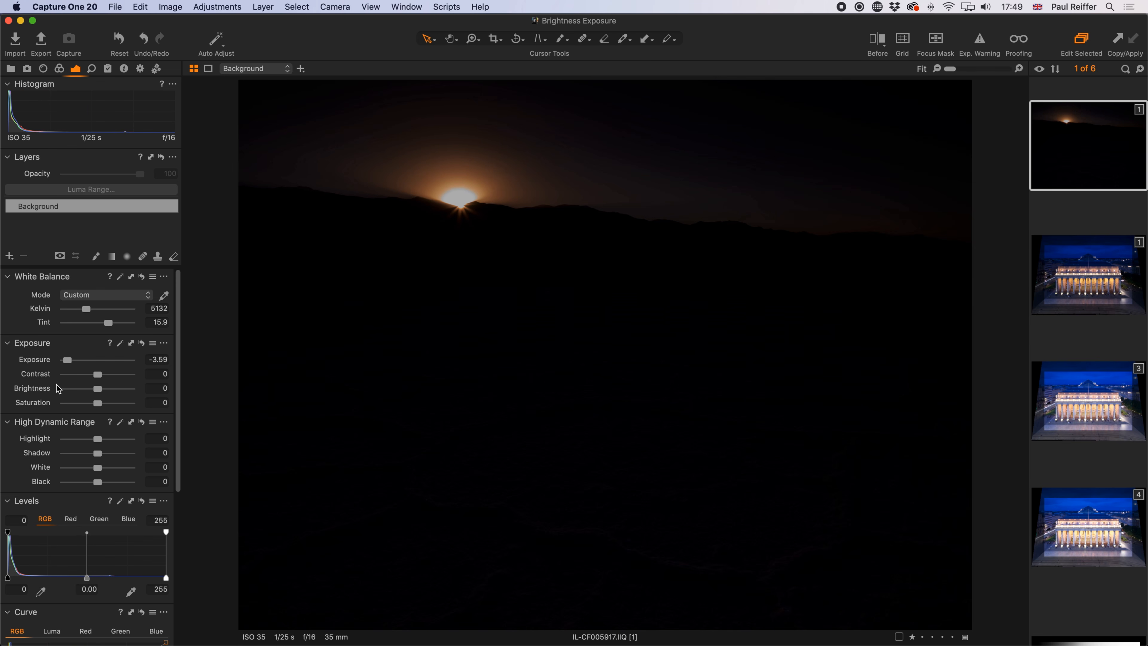
double_click(68, 361)
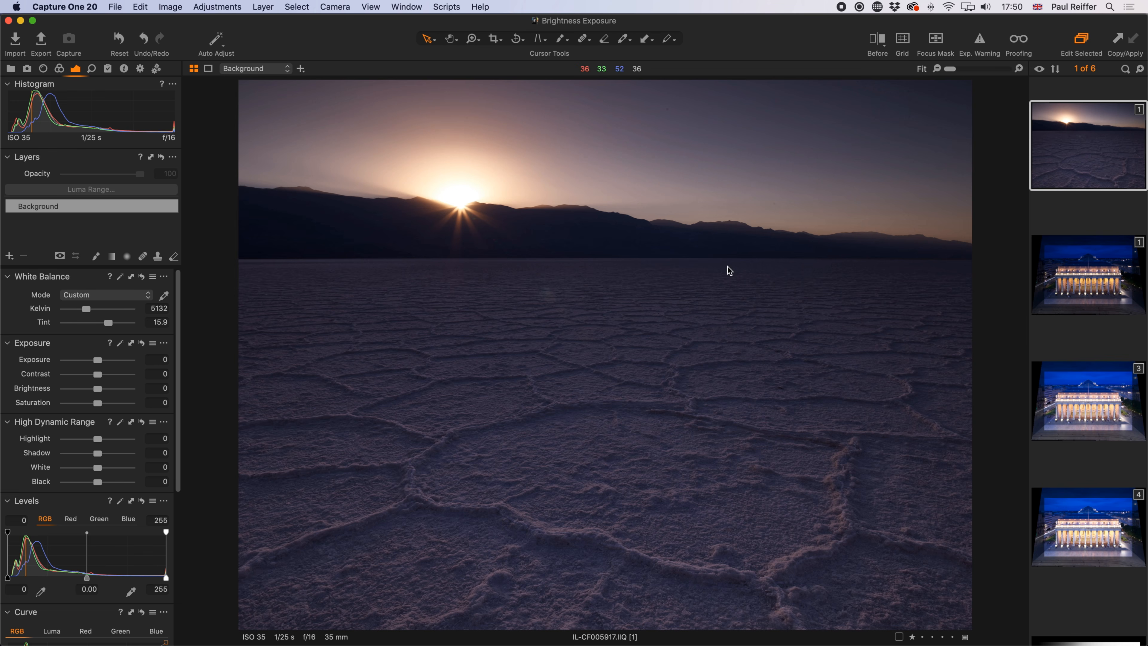
Mask the foreground with a linear gradient at the horizon, set that layer's exposure to 1.09, and delete the layer
click(113, 257)
drag(589, 259, 587, 249)
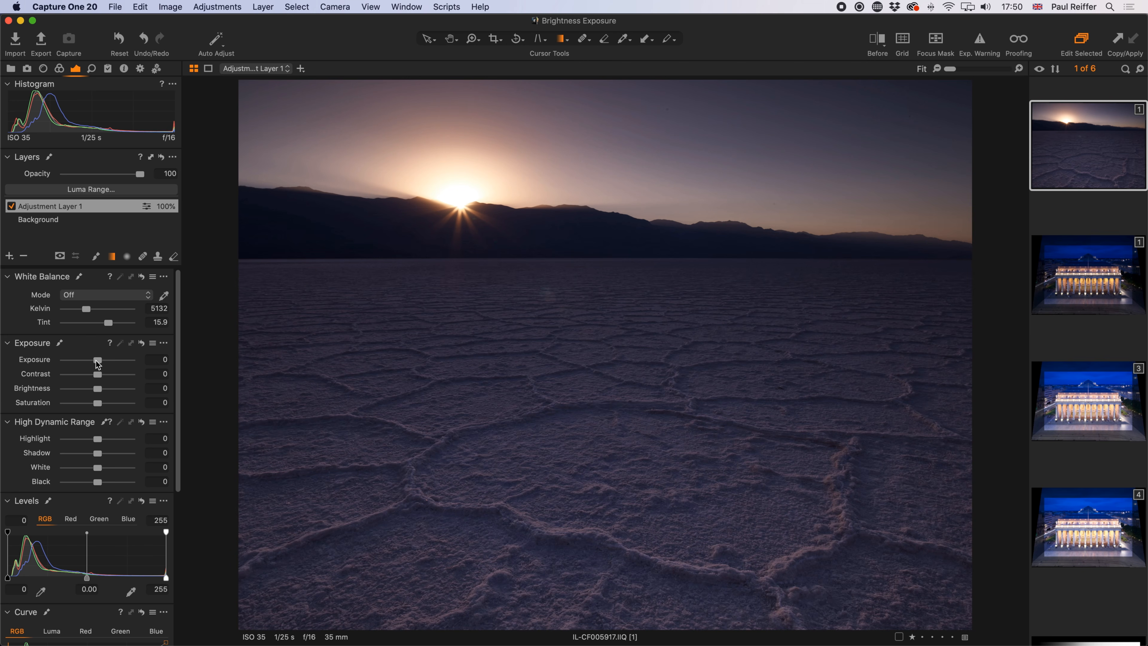
drag(97, 361, 107, 361)
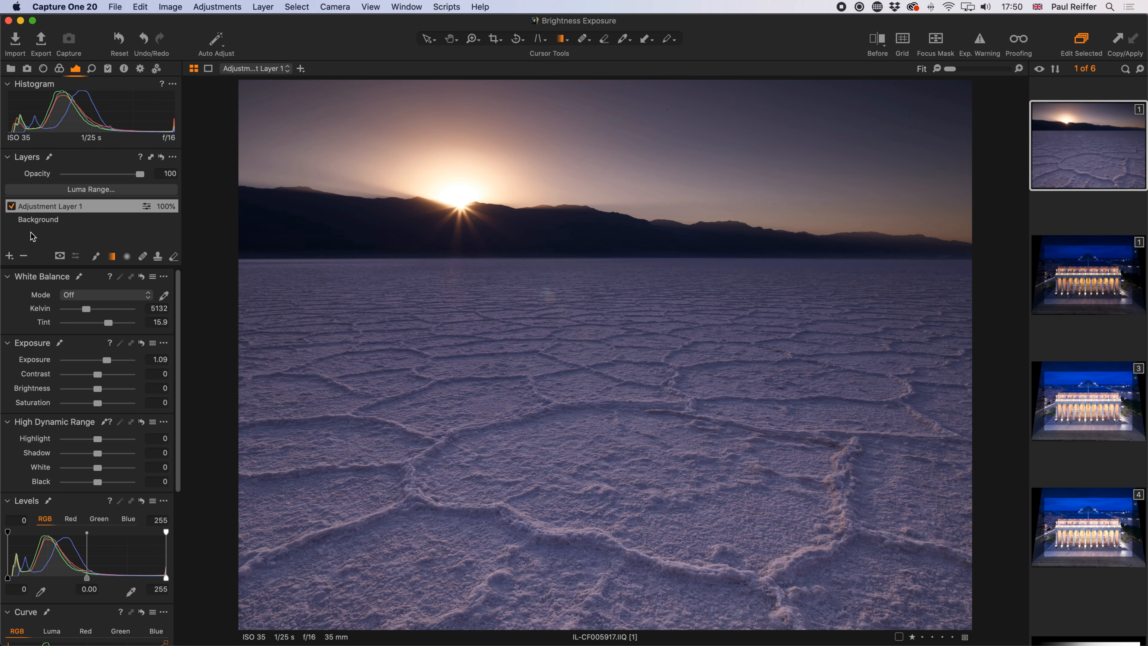
click(23, 256)
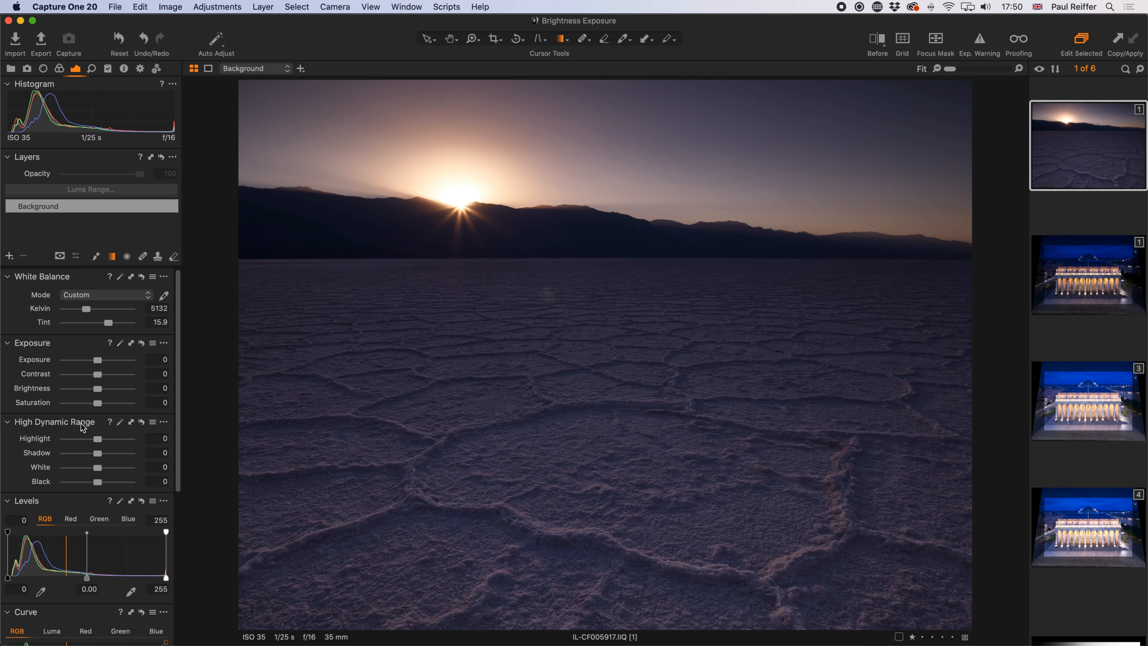
Raise the salt-flat photo's Background brightness to 29, then reduce it slightly
drag(97, 388, 116, 389)
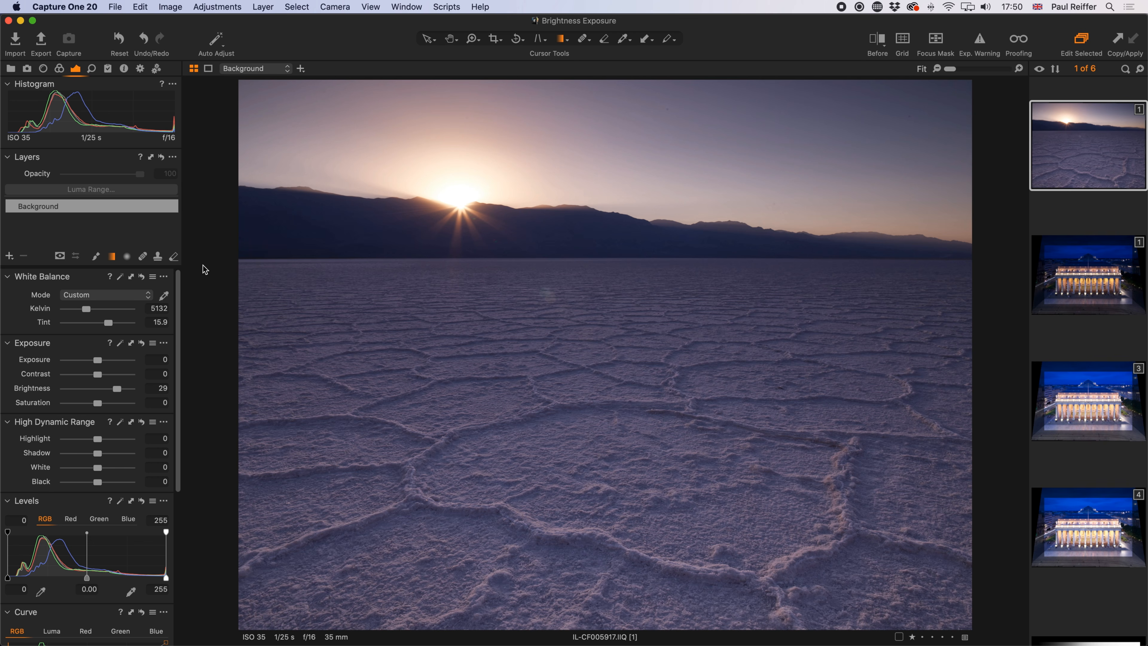
mouse_move(113, 390)
mouse_down()
mouse_move(101, 391)
mouse_move(111, 391)
mouse_up()
Add an adjustment layer with a narrow linear gradient mask along the horizon, try its exposure at 0.5, and undo that exposure change
click(10, 256)
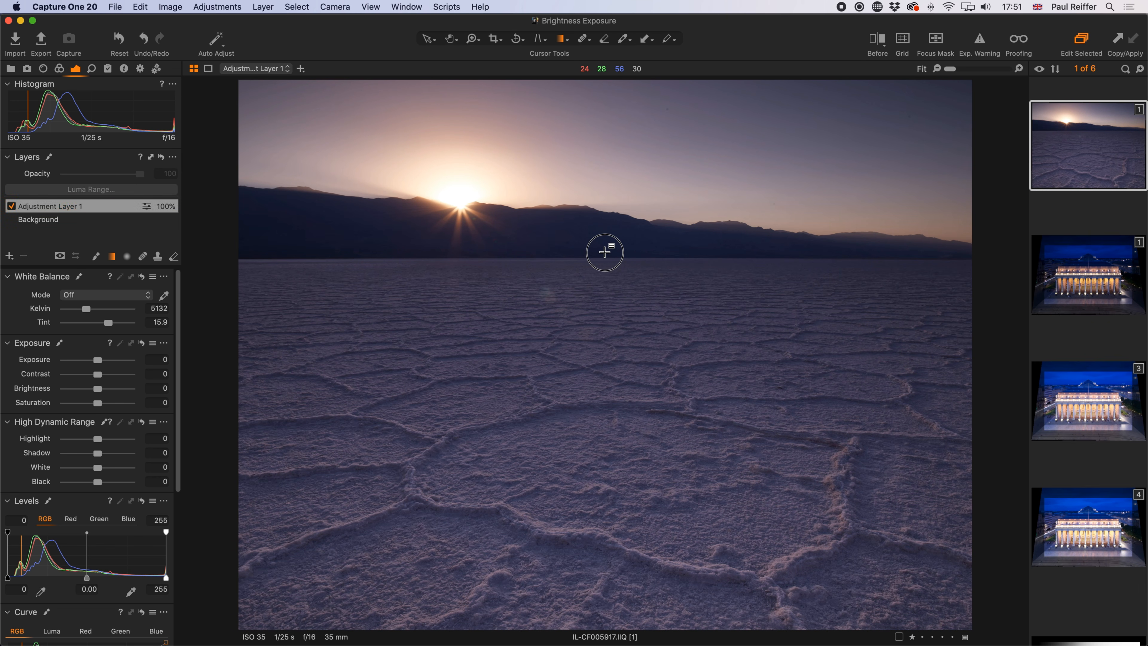
drag(604, 252, 604, 261)
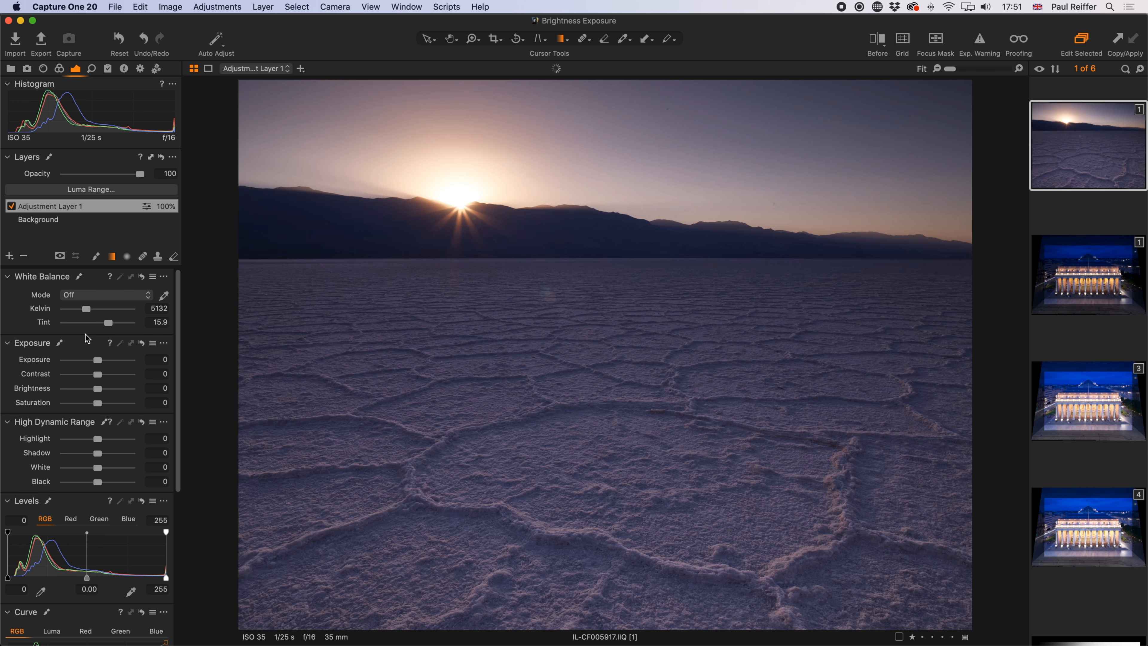
drag(98, 362, 102, 362)
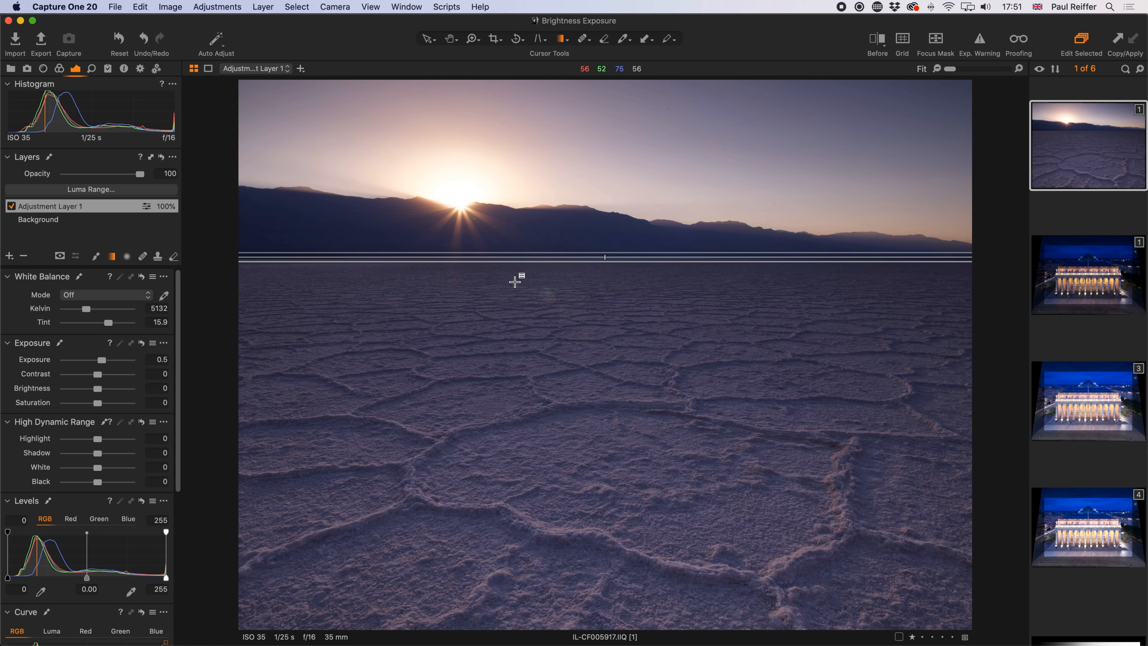
key(super+z)
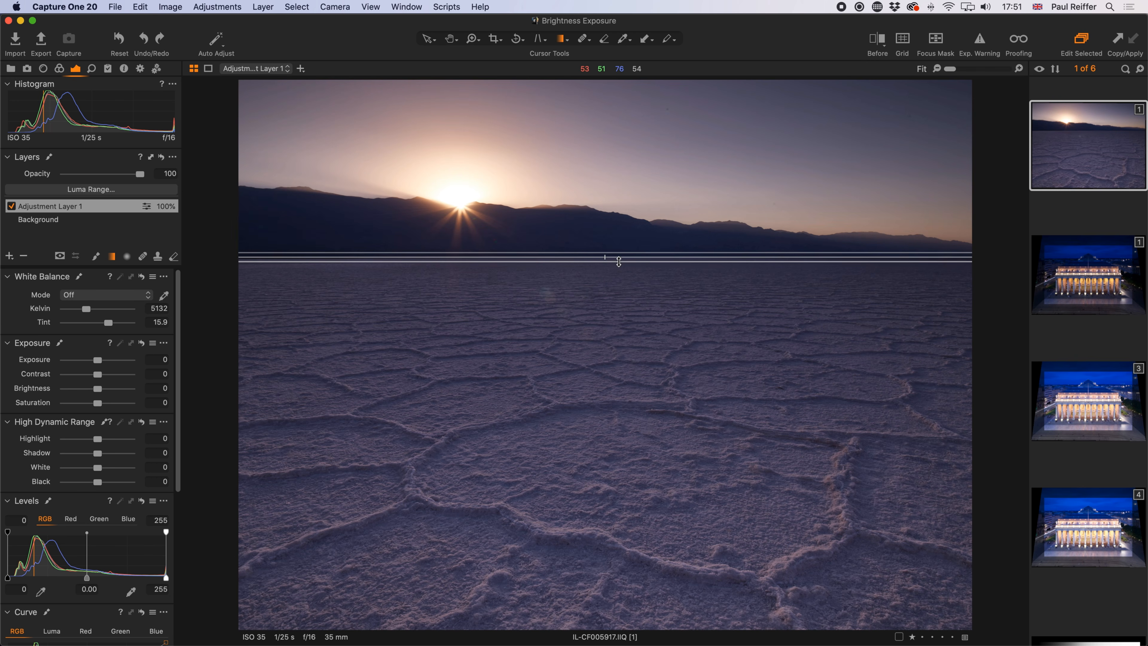
Invert the layer's gradient mask to cover the salt-flat foreground and set the layer's exposure to 0.7
right_click(104, 210)
click(126, 224)
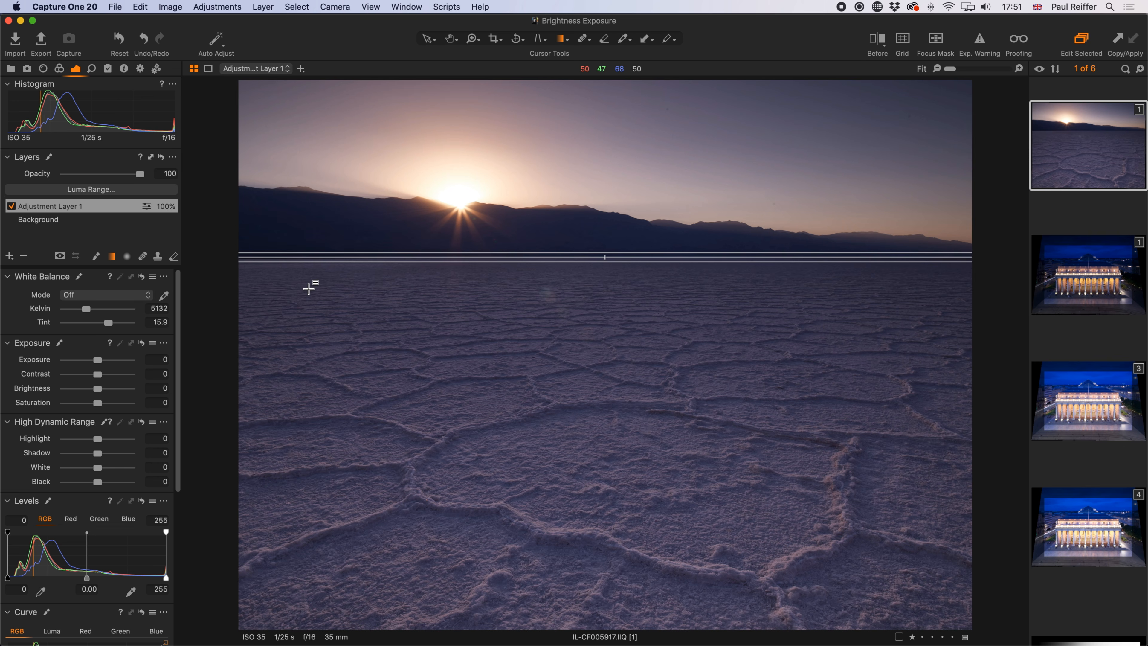
drag(97, 360, 104, 366)
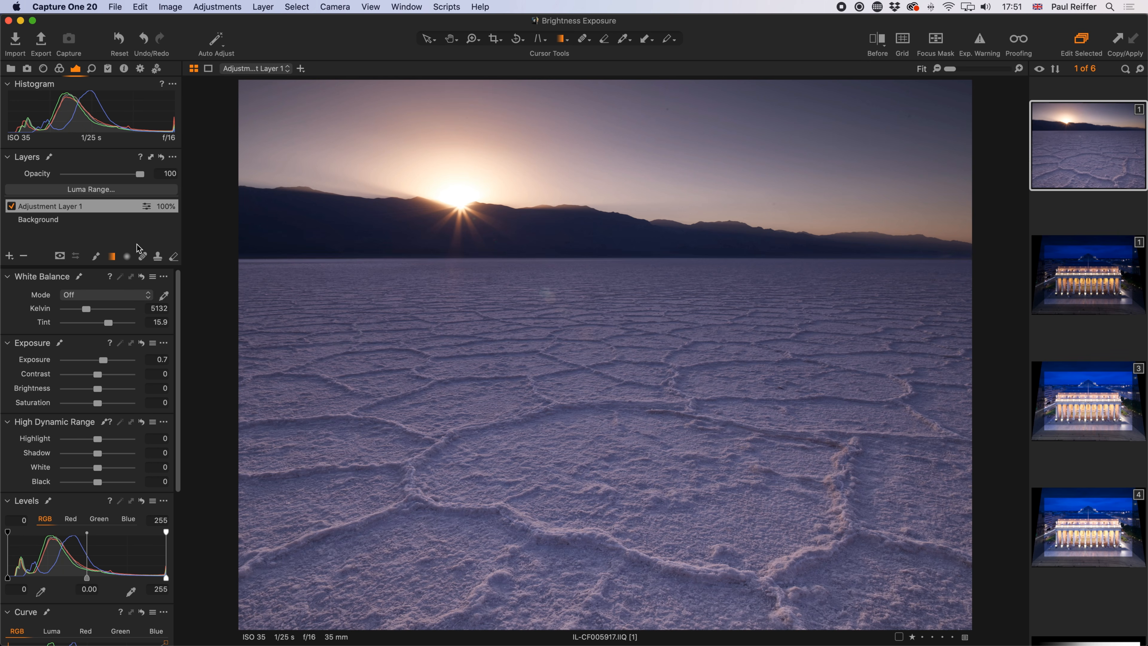
click(44, 220)
click(70, 208)
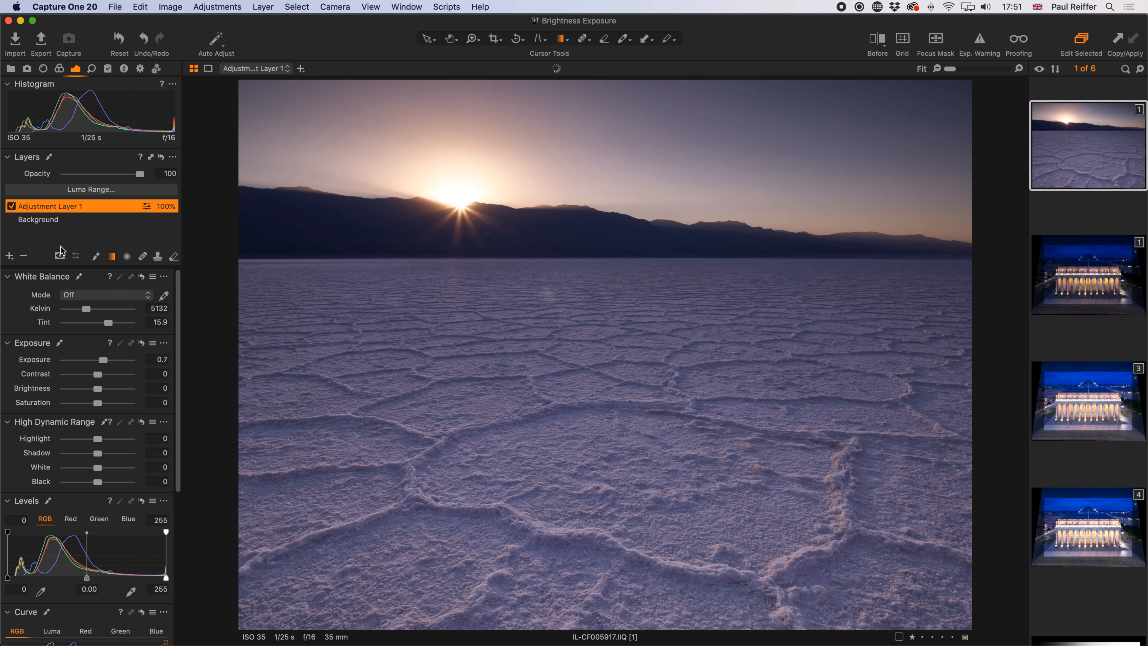